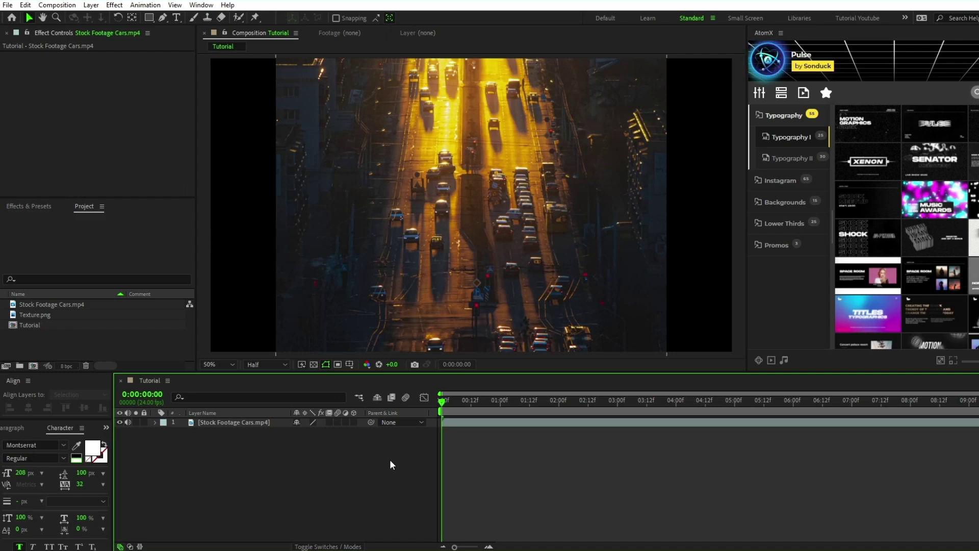
# - Pre-compose the traffic clip layer into a new composition named 'Footage'
pyautogui.rightClick(262, 423)
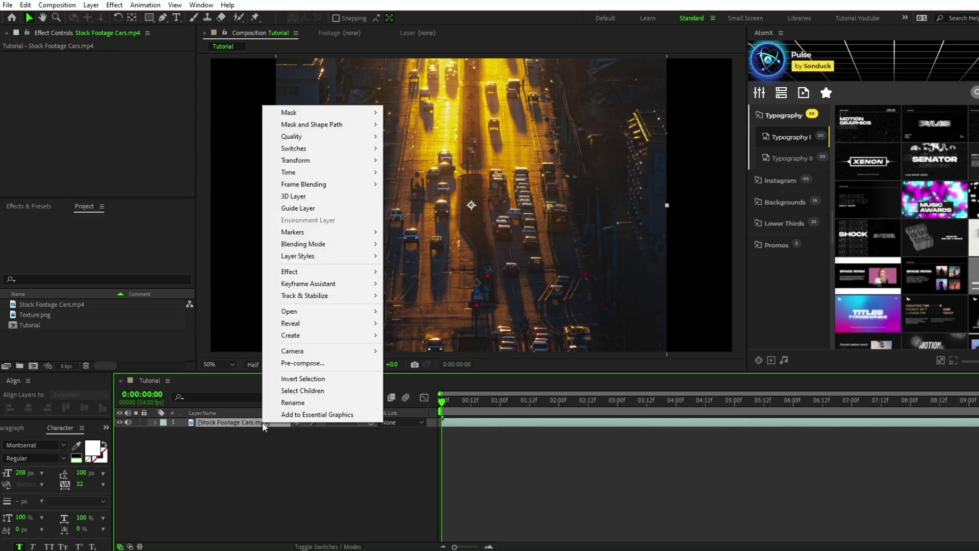
pyautogui.click(327, 364)
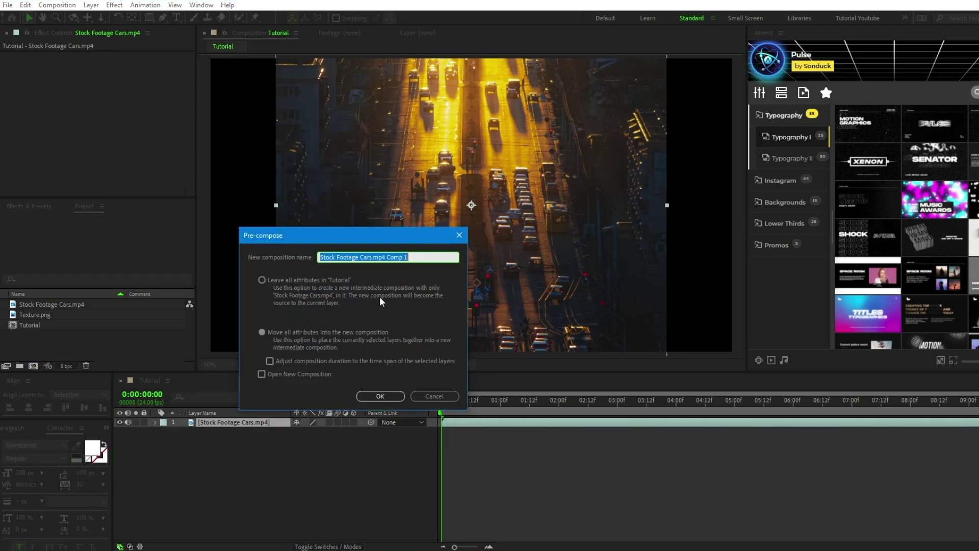
pyautogui.write('Footage')
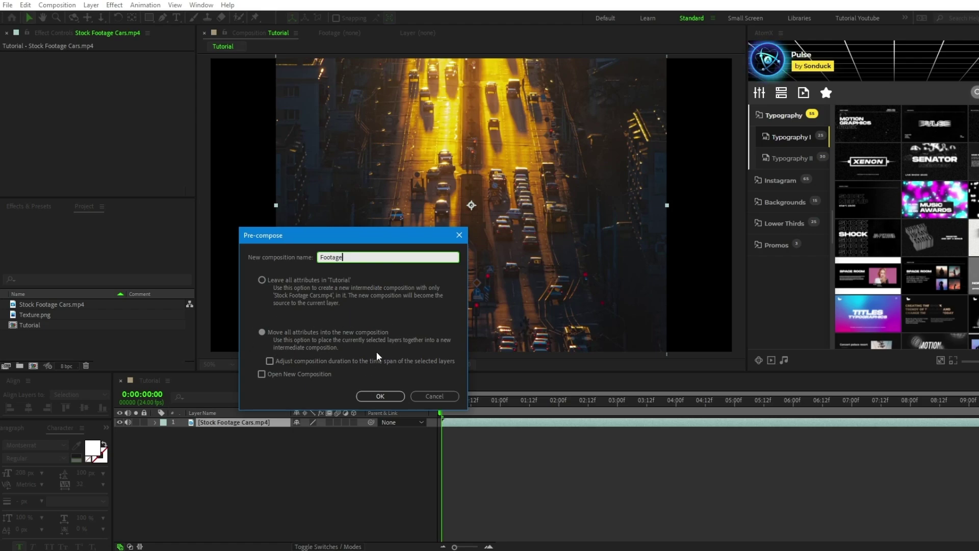
pyautogui.click(383, 396)
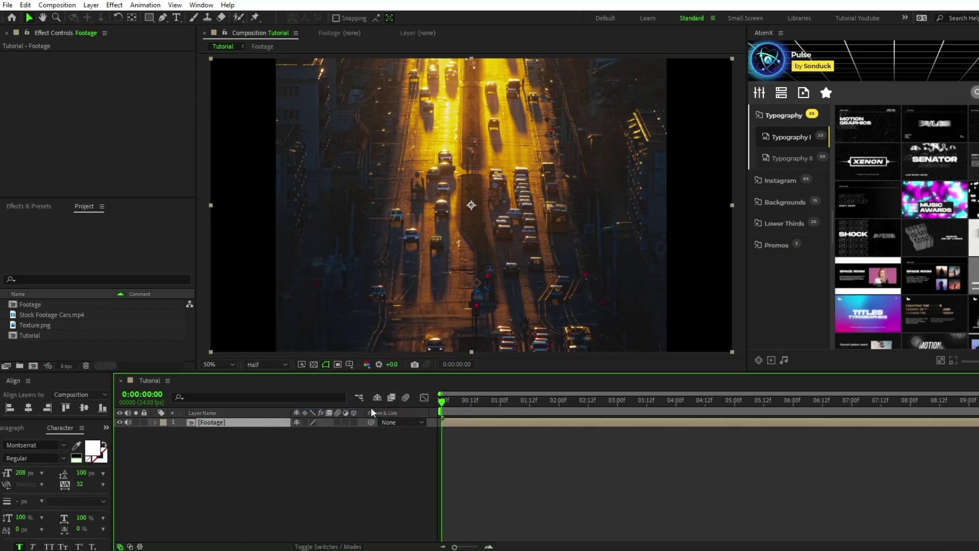
# - Open the Footage composition and resize it to a vertical 1080 × 1920 frame
pyautogui.doubleClick(232, 423)
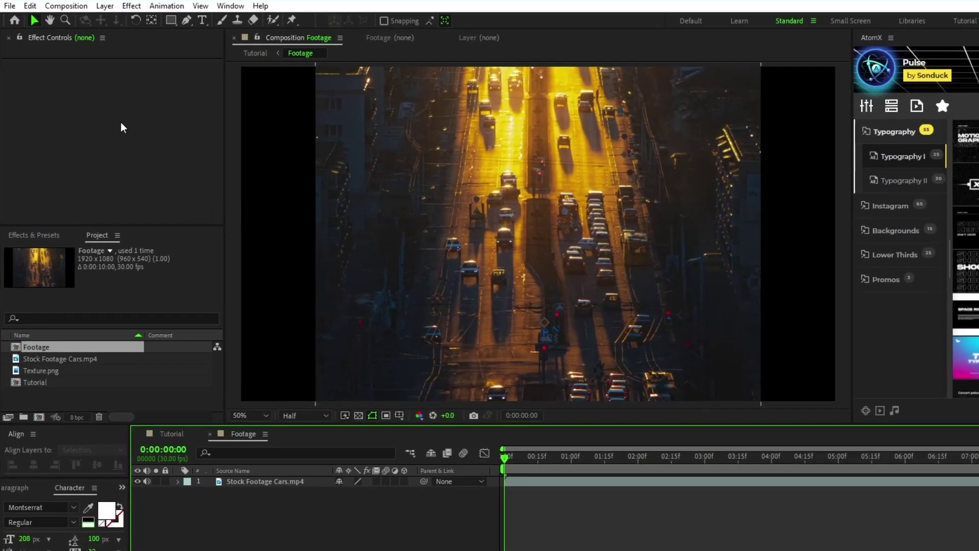
pyautogui.click(57, 5)
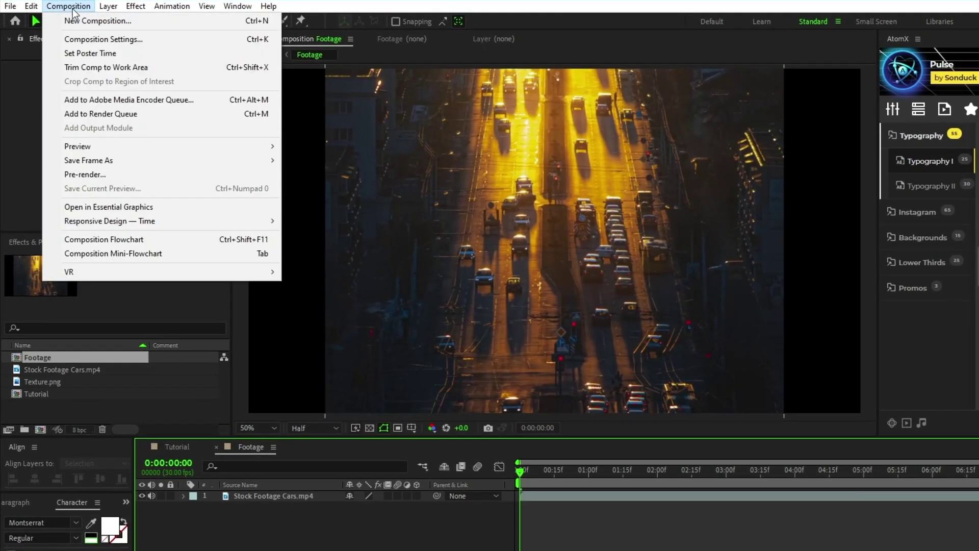
pyautogui.click(130, 41)
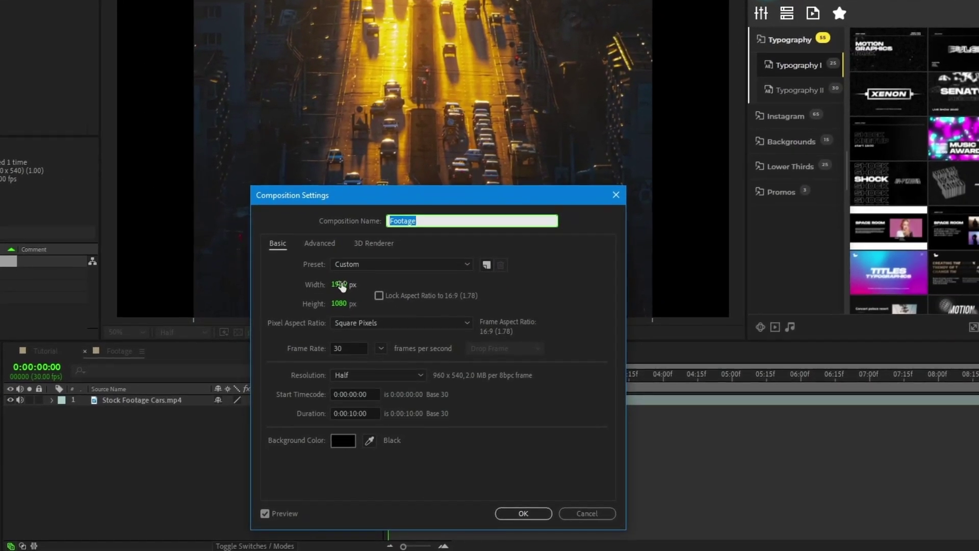
pyautogui.click(475, 380)
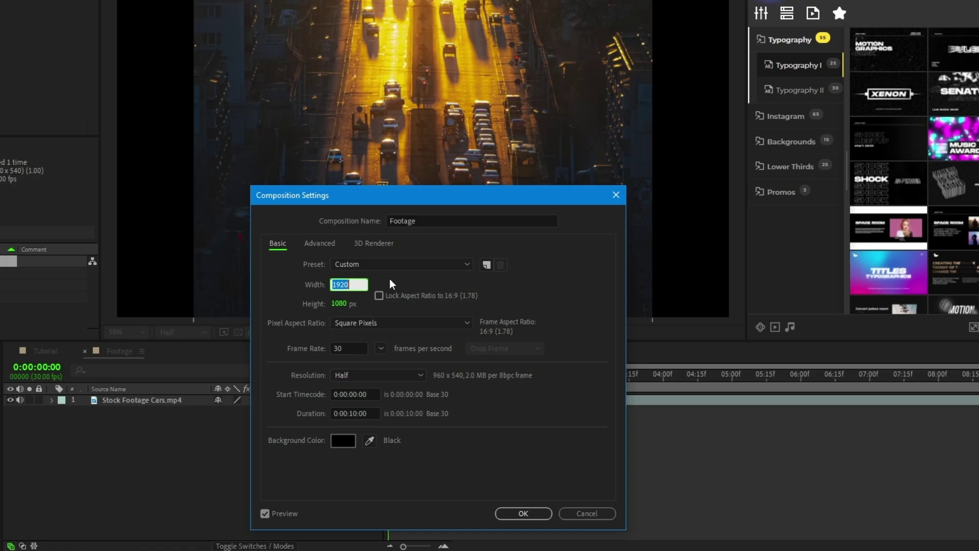
pyautogui.write('1080')
pyautogui.click(348, 304)
pyautogui.write('1920')
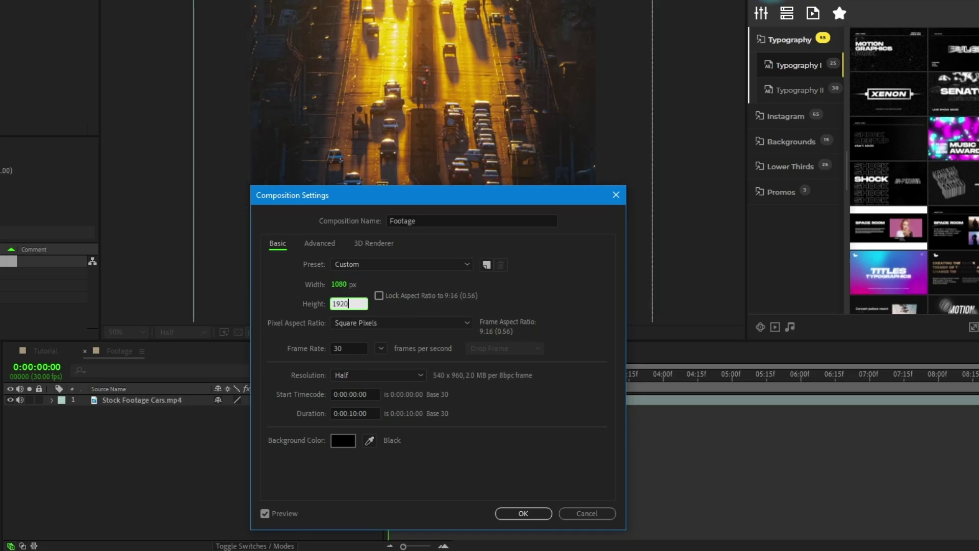
pyautogui.click(547, 303)
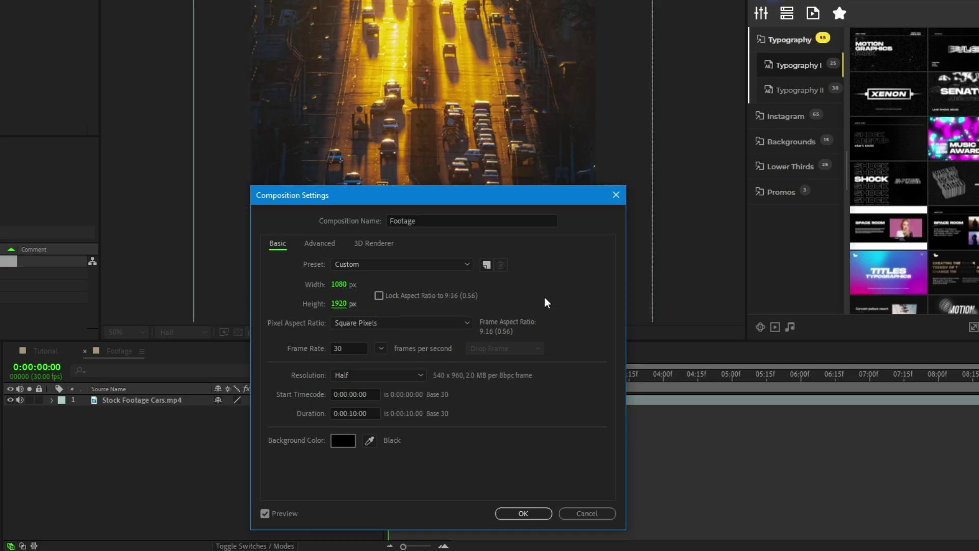
pyautogui.click(531, 513)
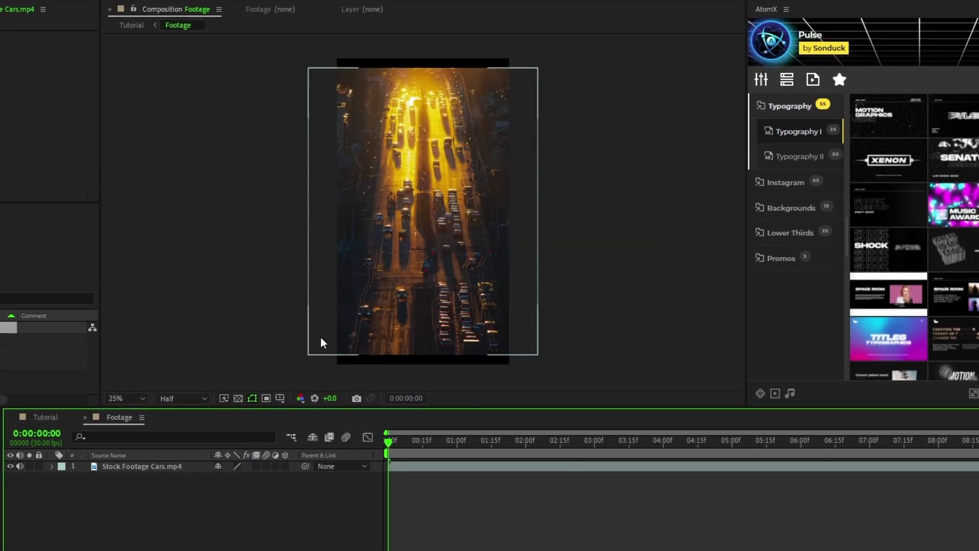
# - Scale the traffic clip to 108% inside the Footage composition
pyautogui.click(156, 467)
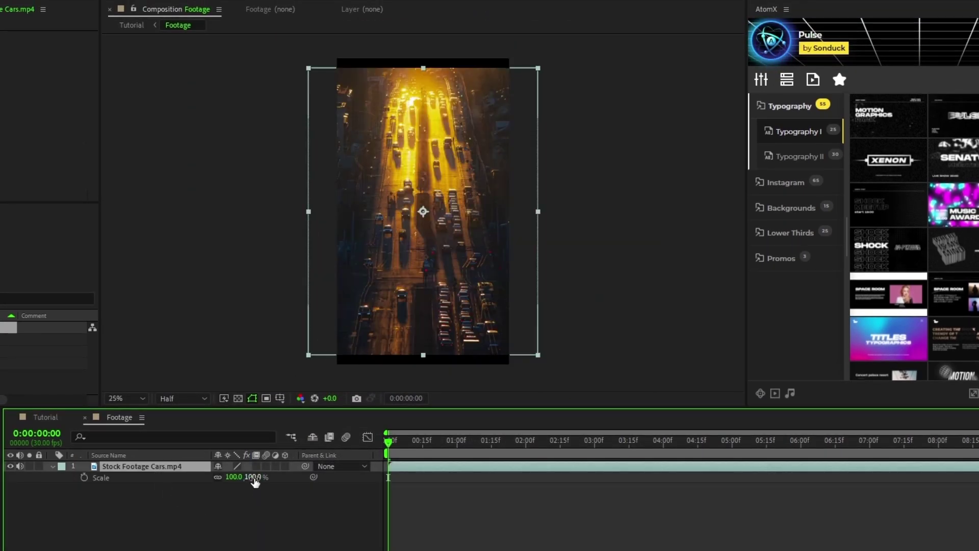
pyautogui.moveTo(253, 477); pyautogui.dragTo(260, 478)
pyautogui.click(264, 500)
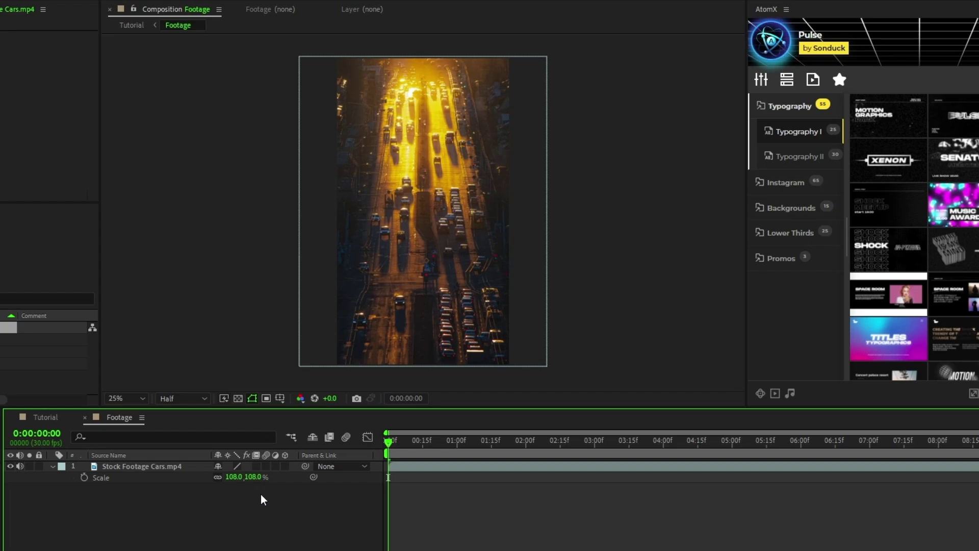
# - In the Tutorial composition, set the Footage layer's Scale to 50%
pyautogui.click(45, 417)
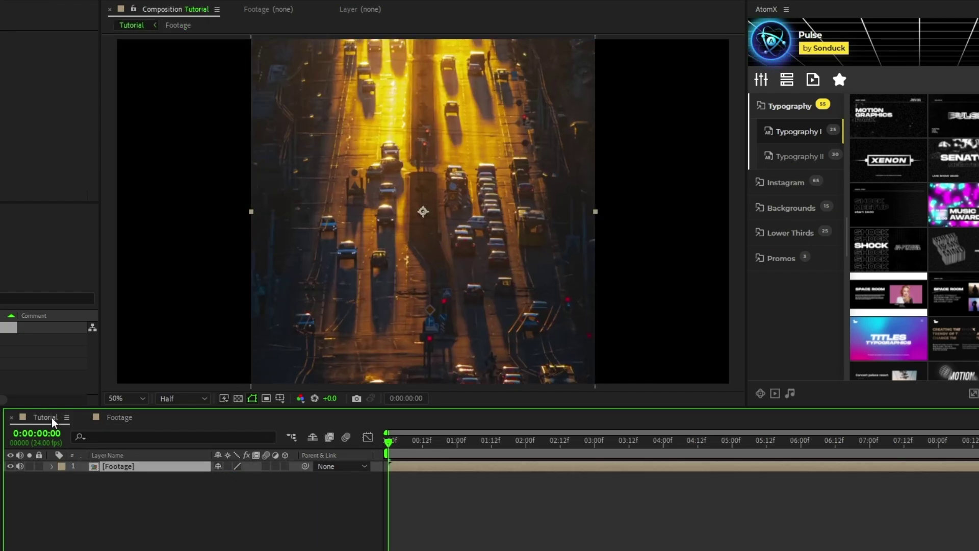
pyautogui.write('s')
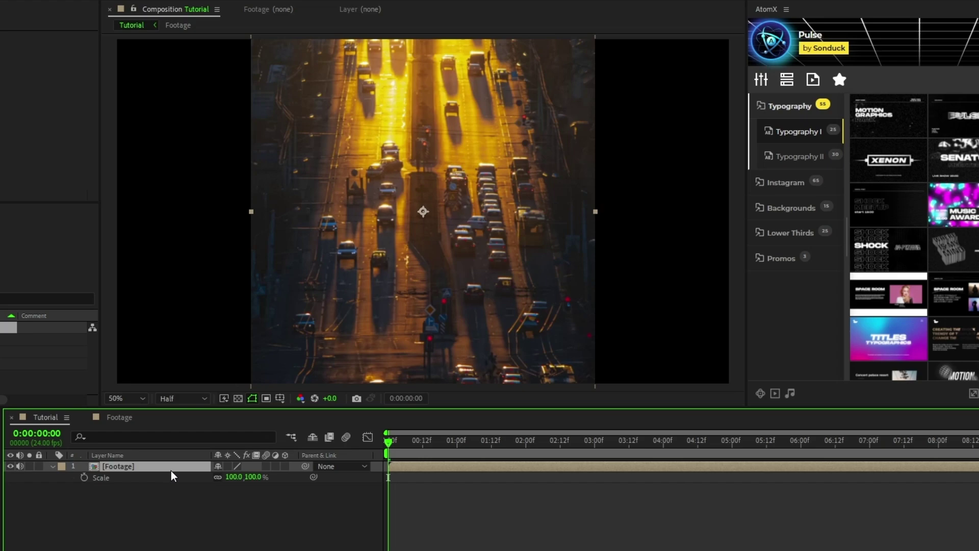
pyautogui.write('50')
pyautogui.click(308, 517)
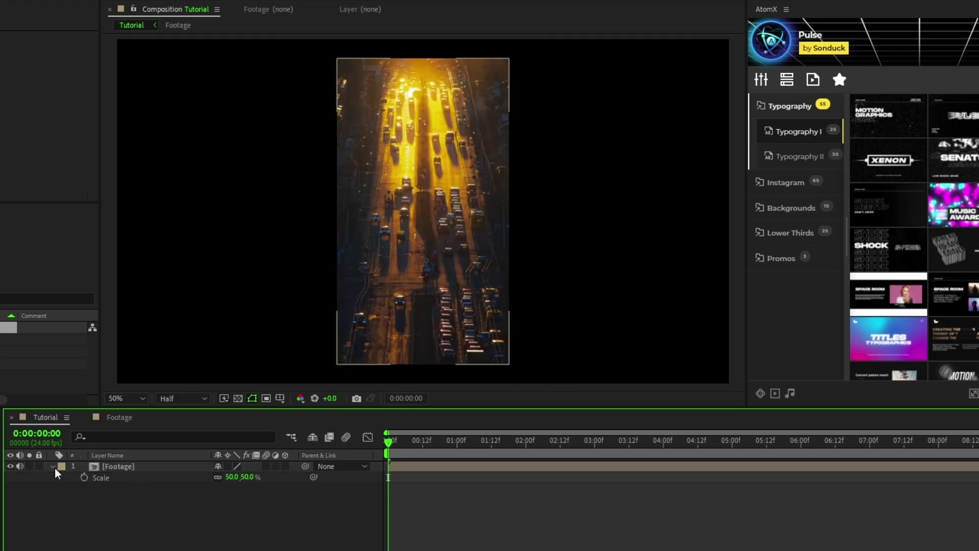
pyautogui.press('s')
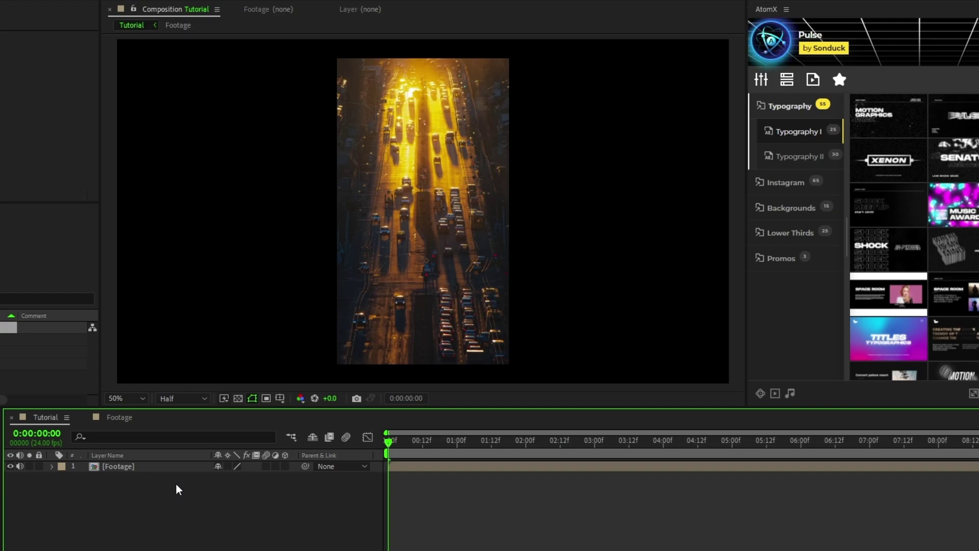
pyautogui.click(124, 467)
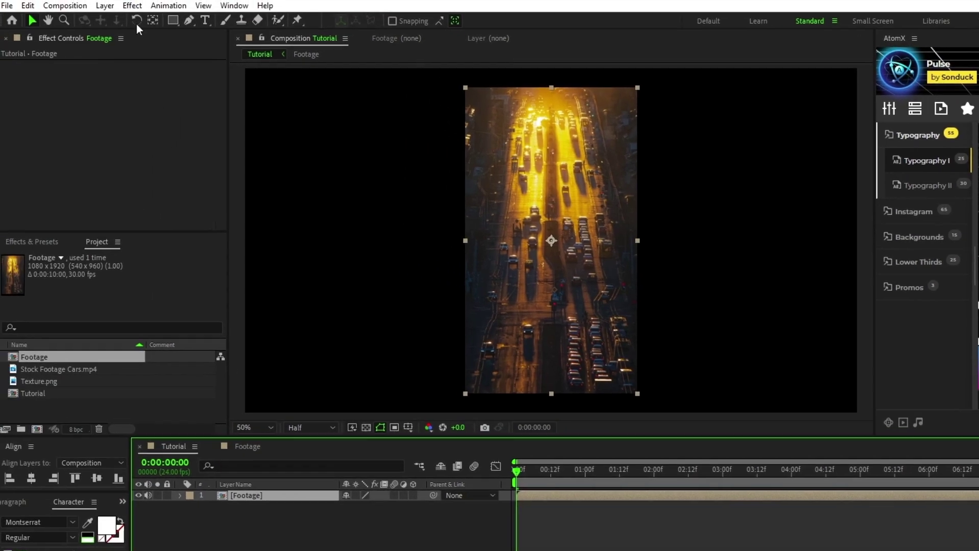
# - Add Turbulent Displace, Displacement Map and CC Vector Blur effects to the Footage layer
pyautogui.click(135, 6)
pyautogui.moveTo(230, 166)
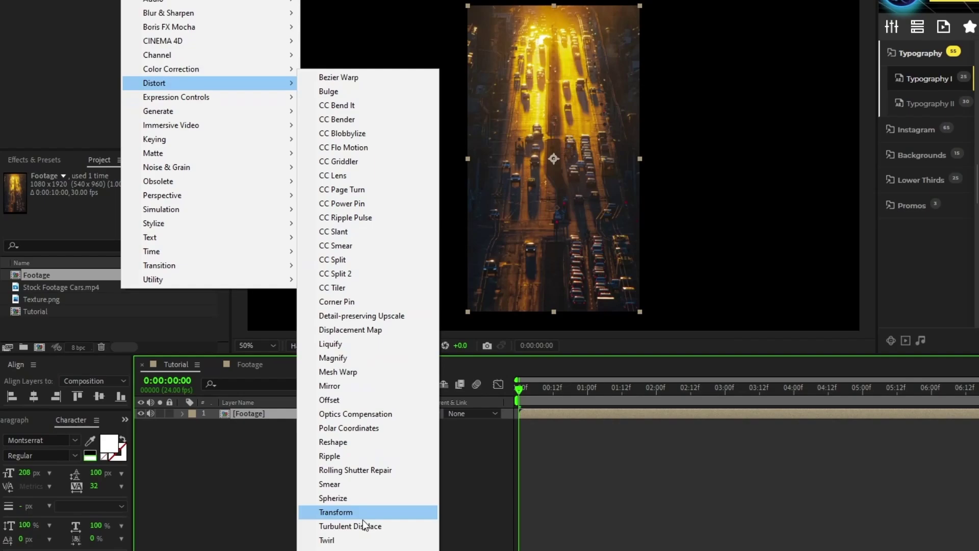
pyautogui.click(363, 521)
pyautogui.click(136, 7)
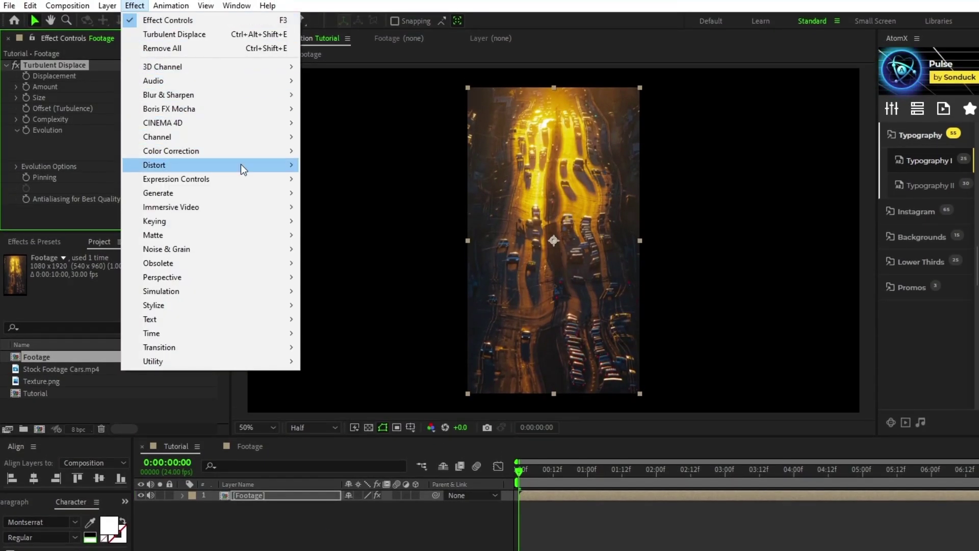
pyautogui.moveTo(243, 166)
pyautogui.click(393, 412)
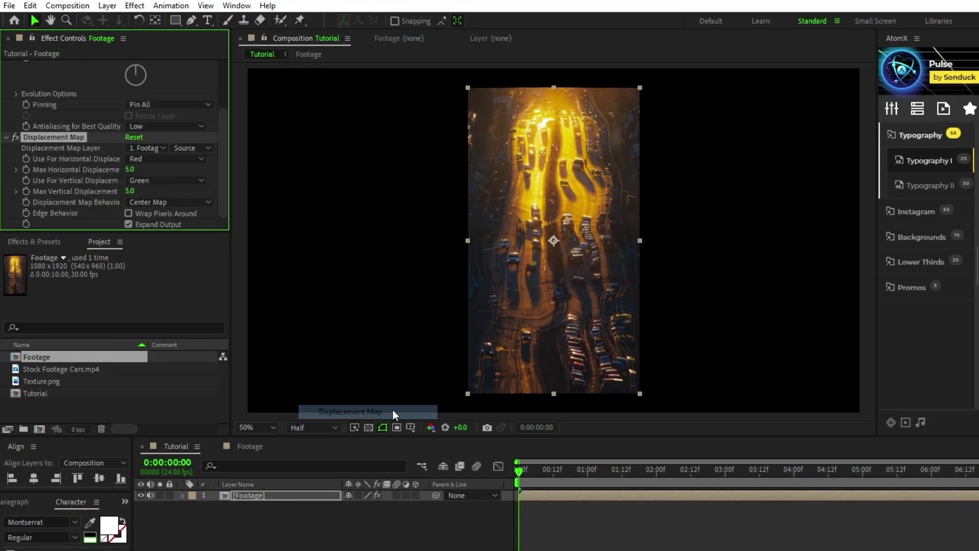
pyautogui.click(135, 5)
pyautogui.moveTo(246, 95)
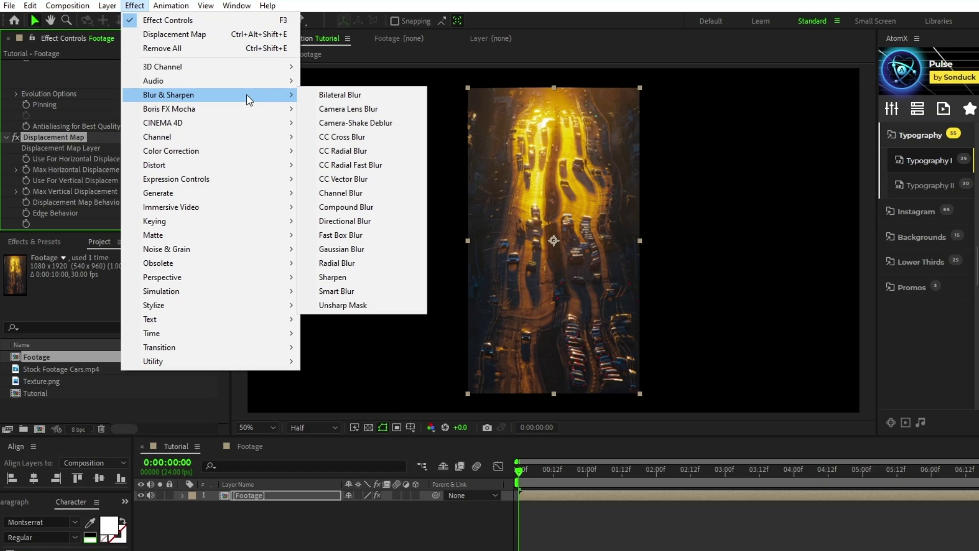
pyautogui.click(414, 179)
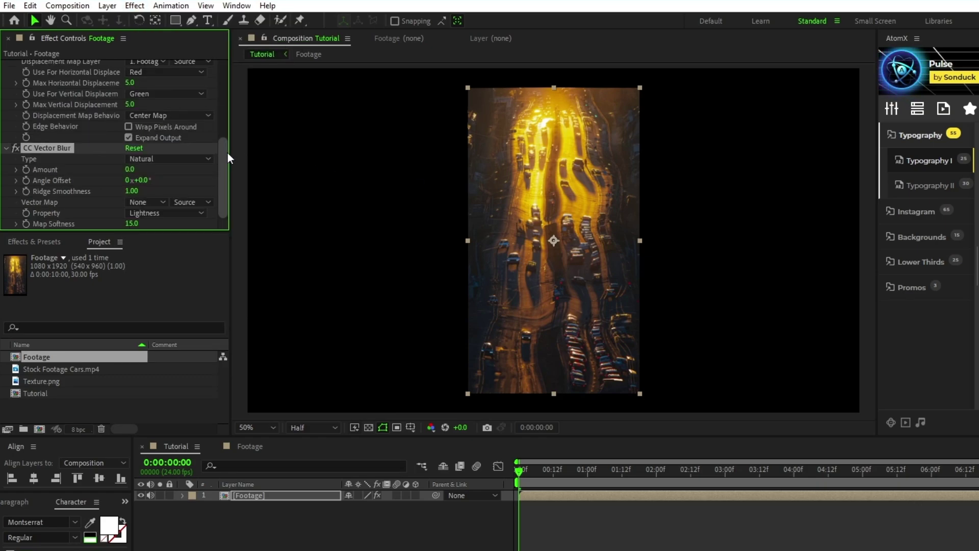
# - Set Turbulent Displace to Twist Smoother with an Amount of 2000
pyautogui.moveTo(227, 152); pyautogui.dragTo(220, 72)
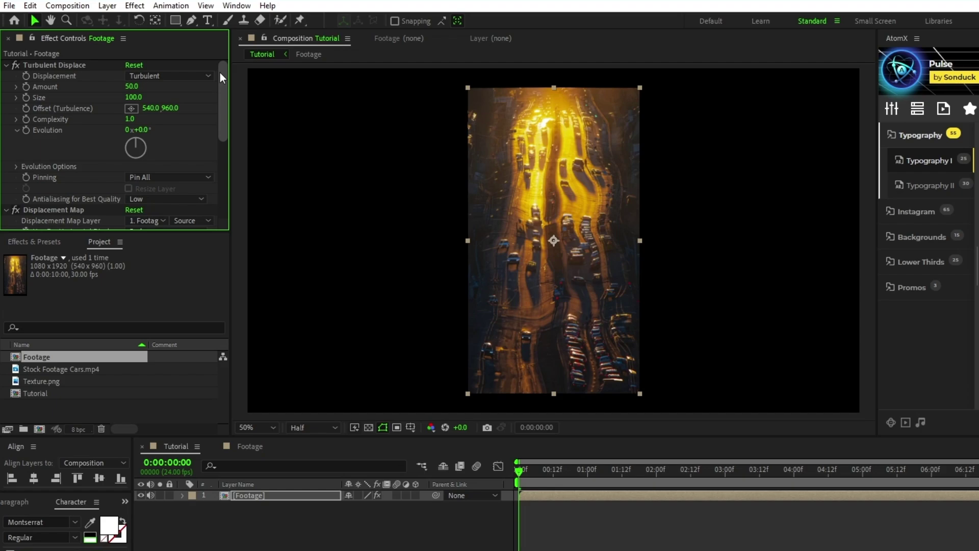
pyautogui.click(203, 76)
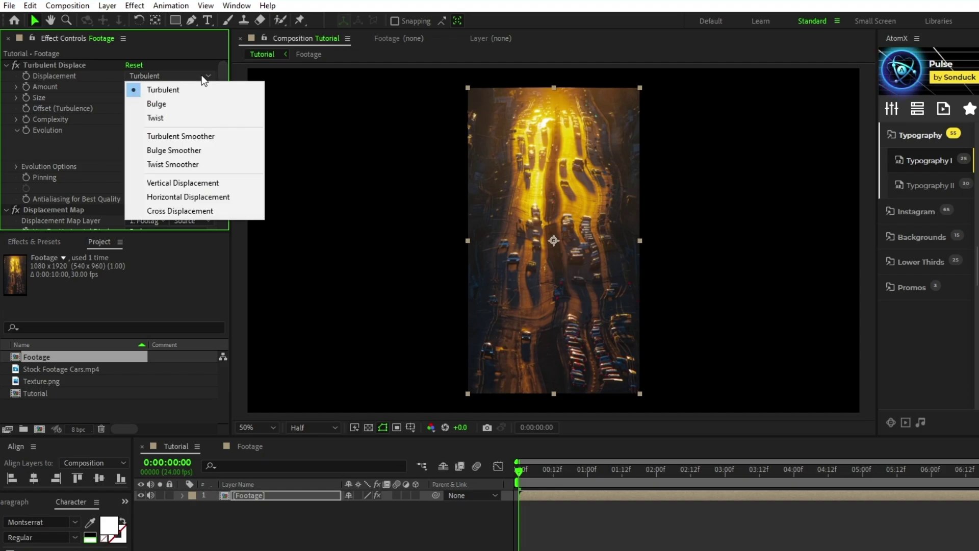
pyautogui.click(185, 163)
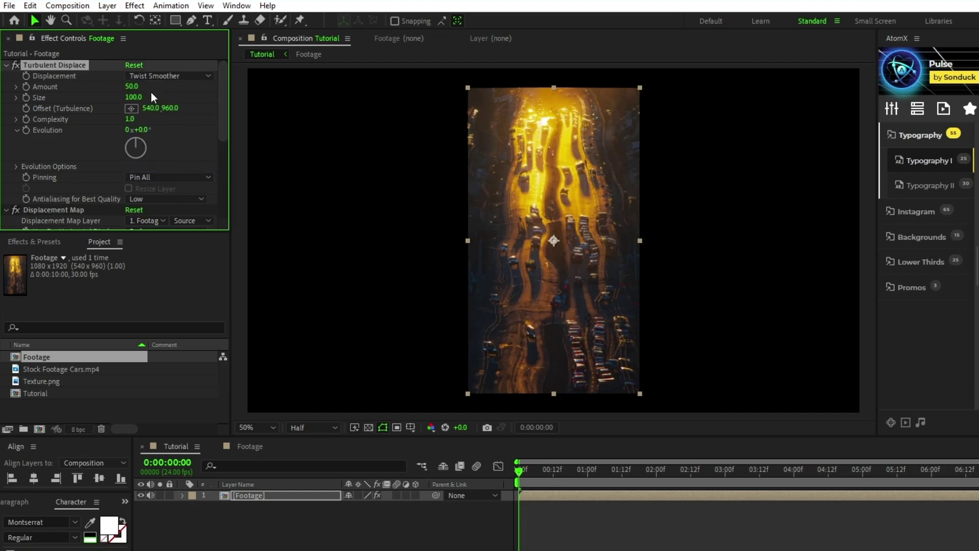
pyautogui.write('20')
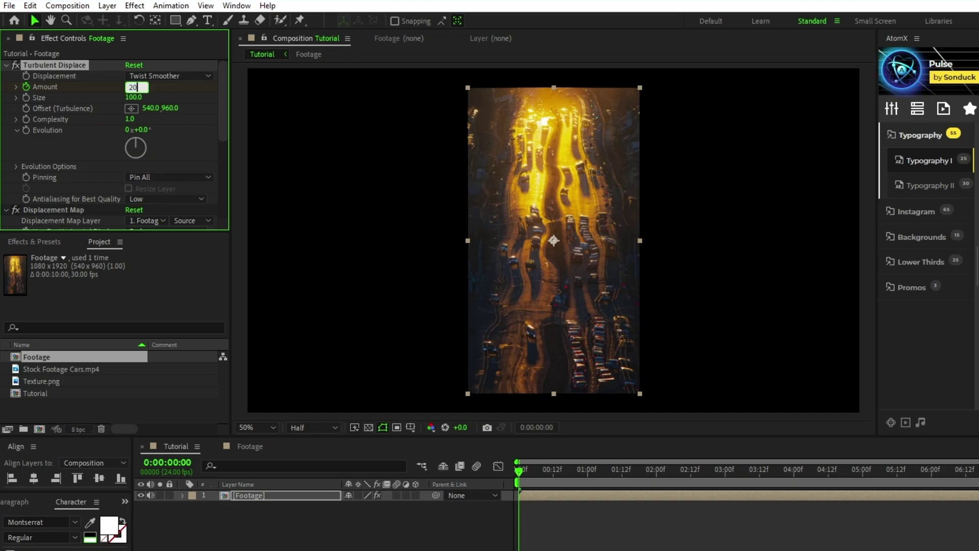
pyautogui.write('00')
pyautogui.click(220, 105)
pyautogui.moveTo(222, 98); pyautogui.dragTo(228, 155)
# - Set Displacement Map's Max Horizontal Displacement to 7000 and Max Vertical Displacement to 0
pyautogui.click(26, 123)
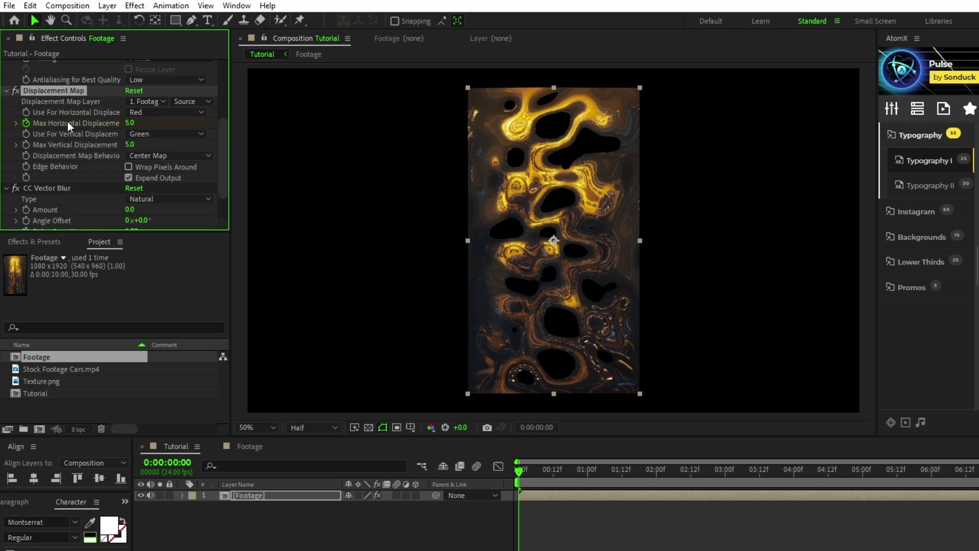
pyautogui.click(130, 123)
pyautogui.write('7000')
pyautogui.press('Return')
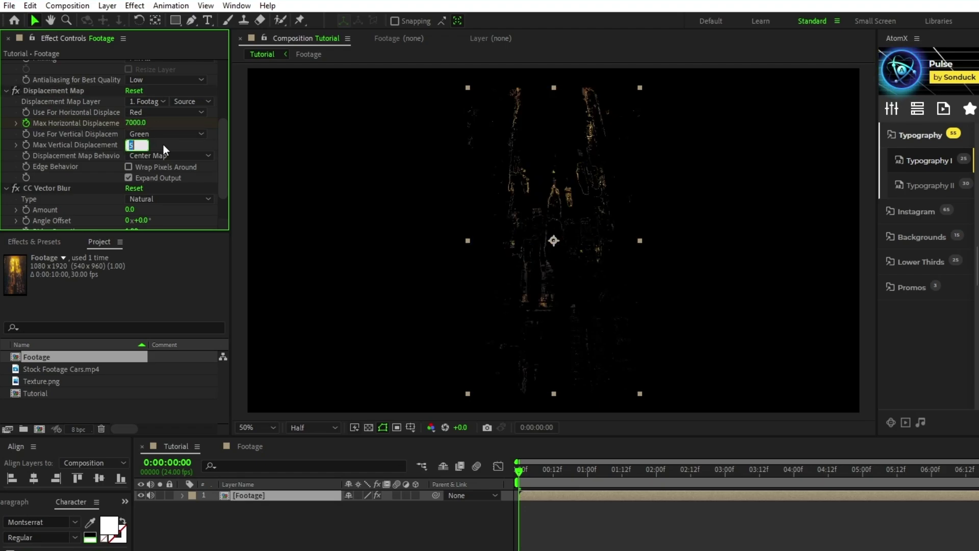
pyautogui.write('0')
pyautogui.press('Return')
pyautogui.moveTo(222, 145); pyautogui.dragTo(222, 163)
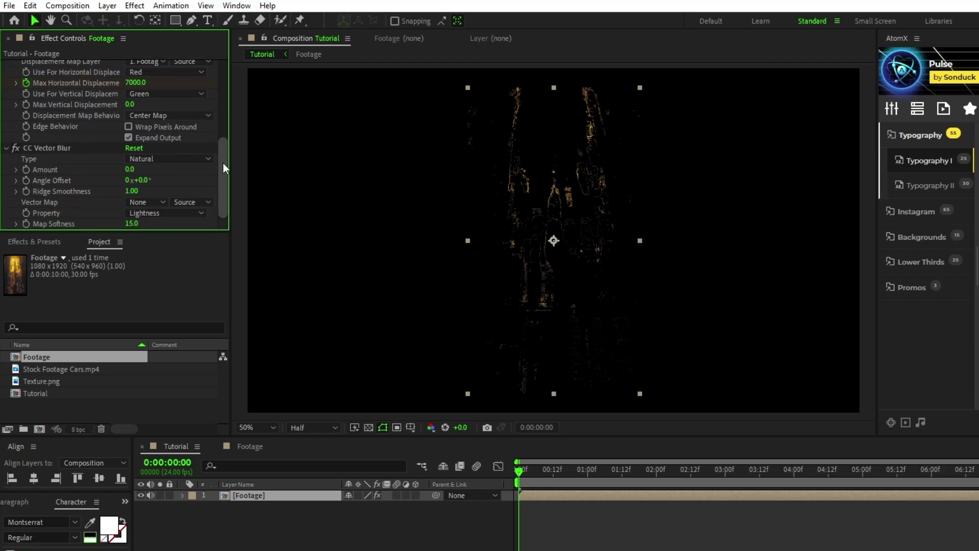
# - Set the CC Vector Blur Amount to 70
pyautogui.click(46, 147)
pyautogui.click(130, 170)
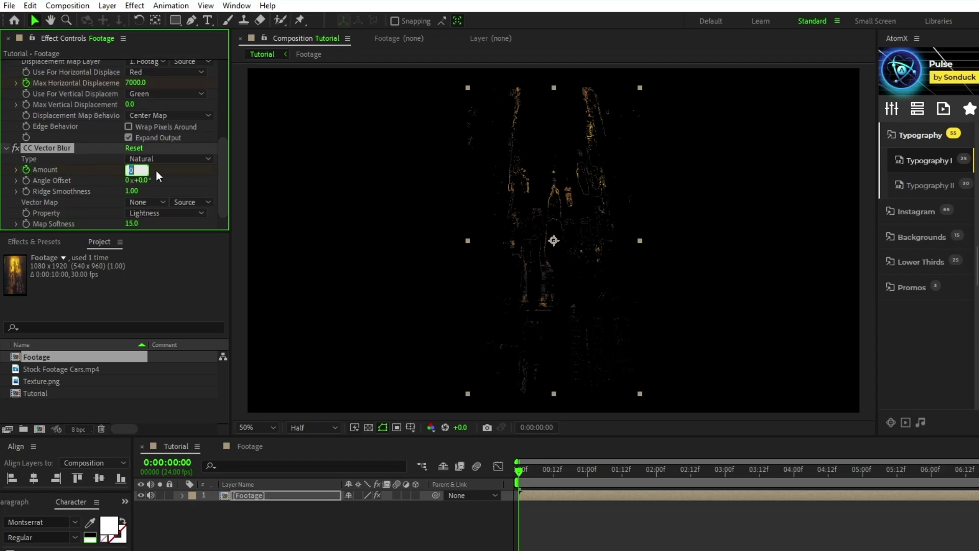
pyautogui.write('70')
pyautogui.press('Return')
# - Show the keyframed effect properties and set the turbulence and horizontal displacement amounts to 0 at 1s 6f
pyautogui.press('u')
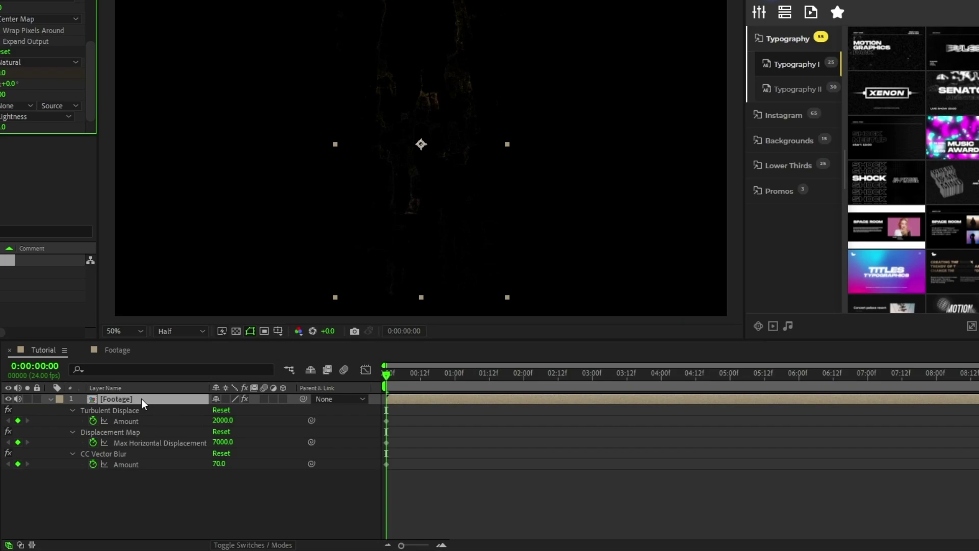
pyautogui.scroll(3, 430, 504)
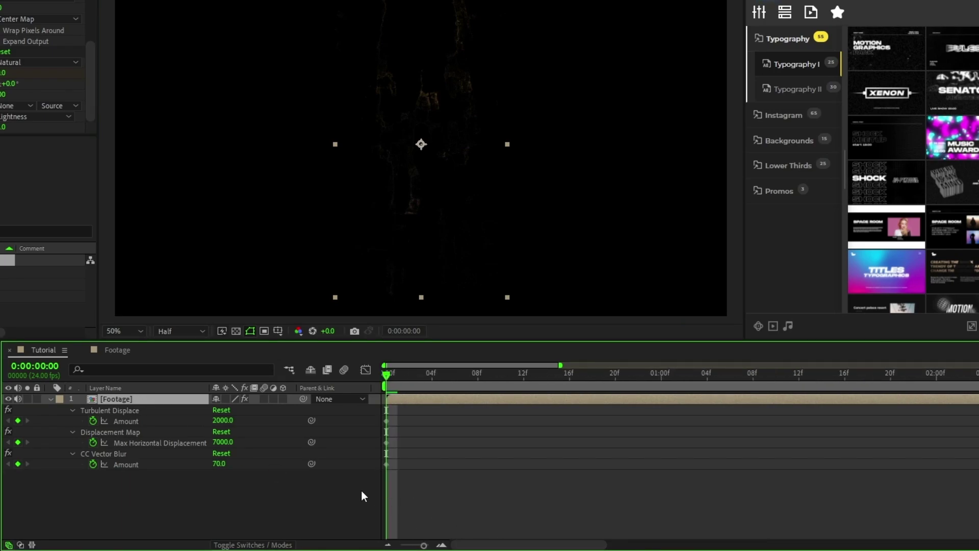
pyautogui.press('space')
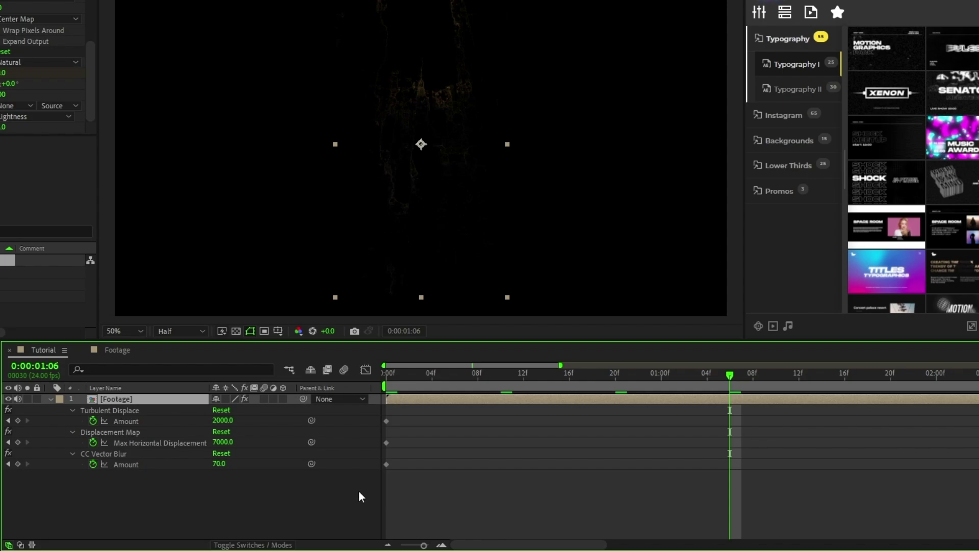
pyautogui.click(216, 420)
pyautogui.write('0')
pyautogui.press('Return')
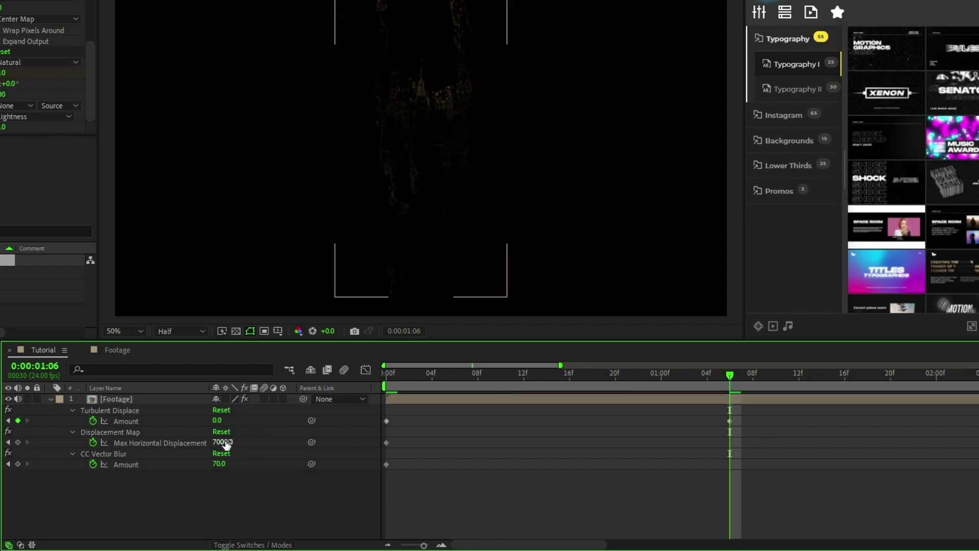
pyautogui.click(215, 441)
pyautogui.write('0')
pyautogui.press('Return')
pyautogui.press('Return')
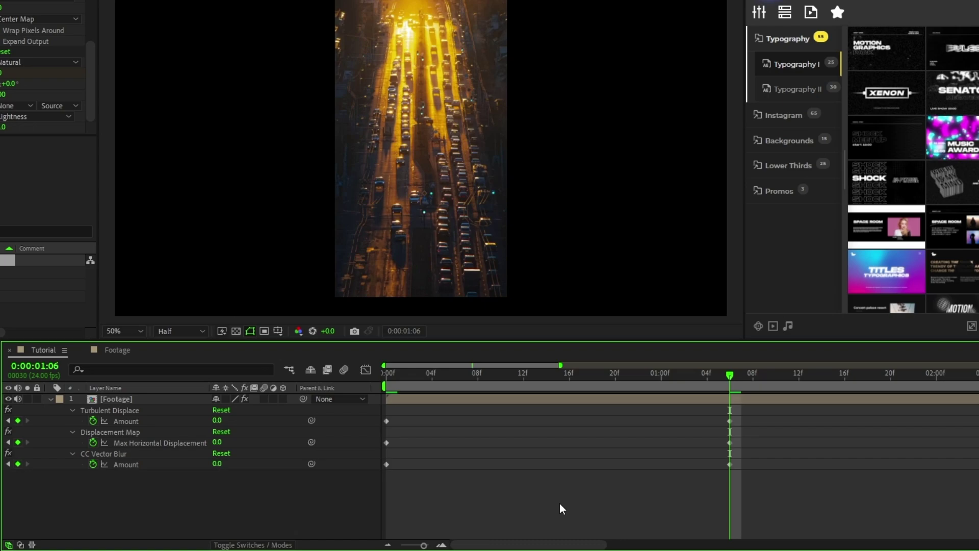
# - Easy-ease all effect keyframes and steepen their speed curves in the Graph Editor
pyautogui.moveTo(777, 498); pyautogui.dragTo(385, 414)
pyautogui.press('F9')
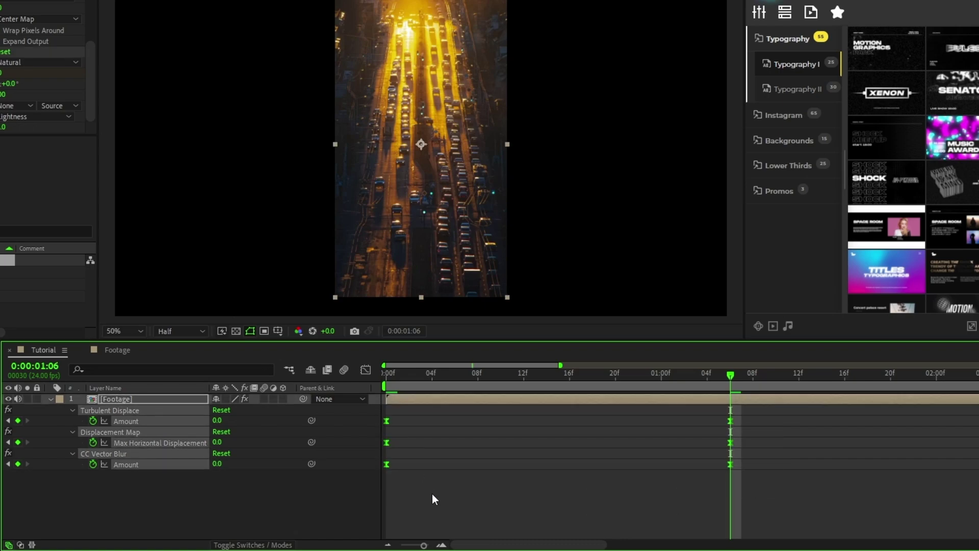
pyautogui.click(365, 370)
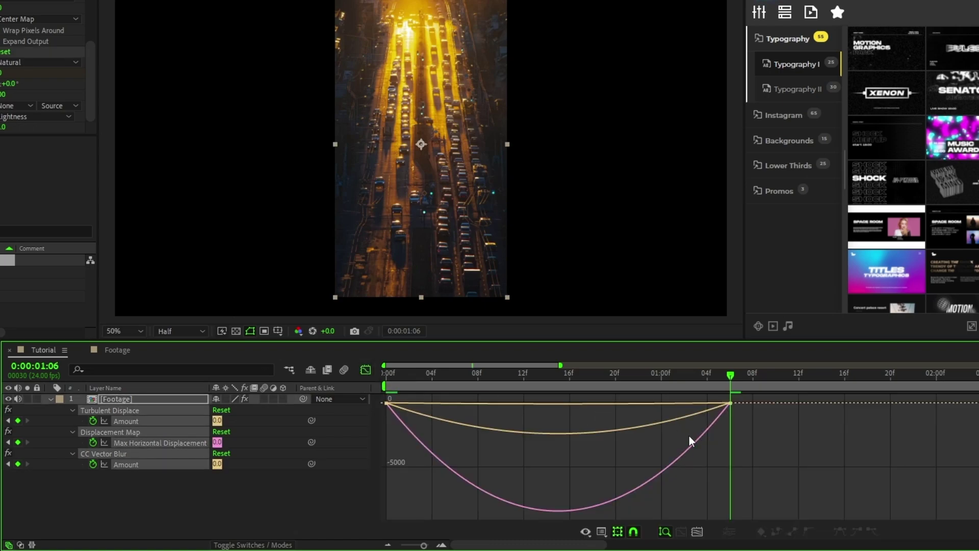
pyautogui.moveTo(617, 407); pyautogui.dragTo(557, 407)
pyautogui.moveTo(618, 407); pyautogui.dragTo(508, 408)
pyautogui.click(552, 407)
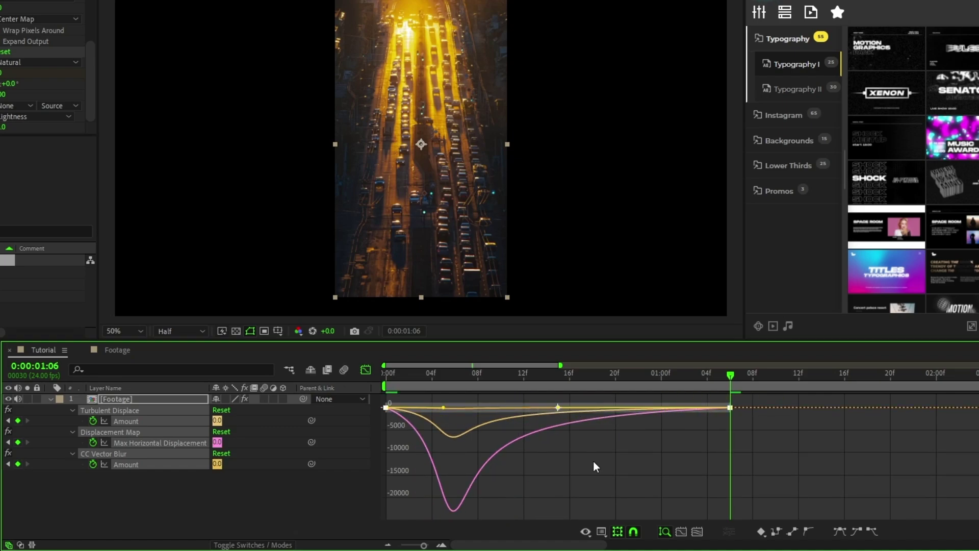
pyautogui.click(365, 371)
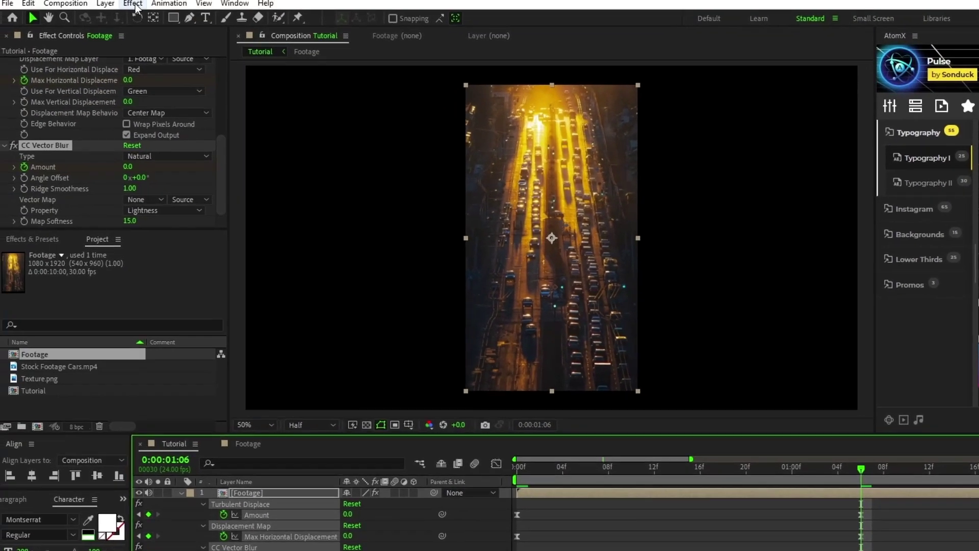
# - Apply a Tint effect to the Footage layer for black and white, then preview from the start
pyautogui.click(135, 5)
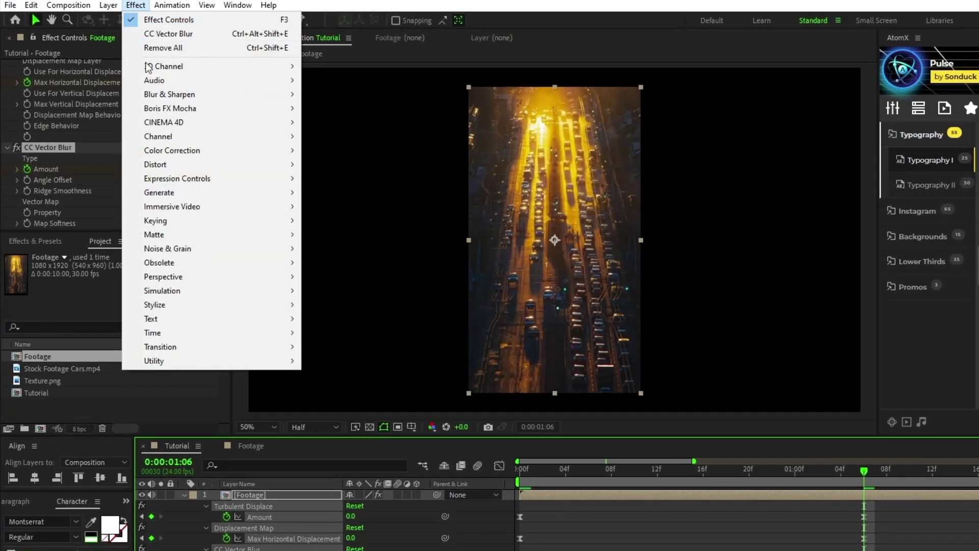
pyautogui.moveTo(246, 152)
pyautogui.click(363, 550)
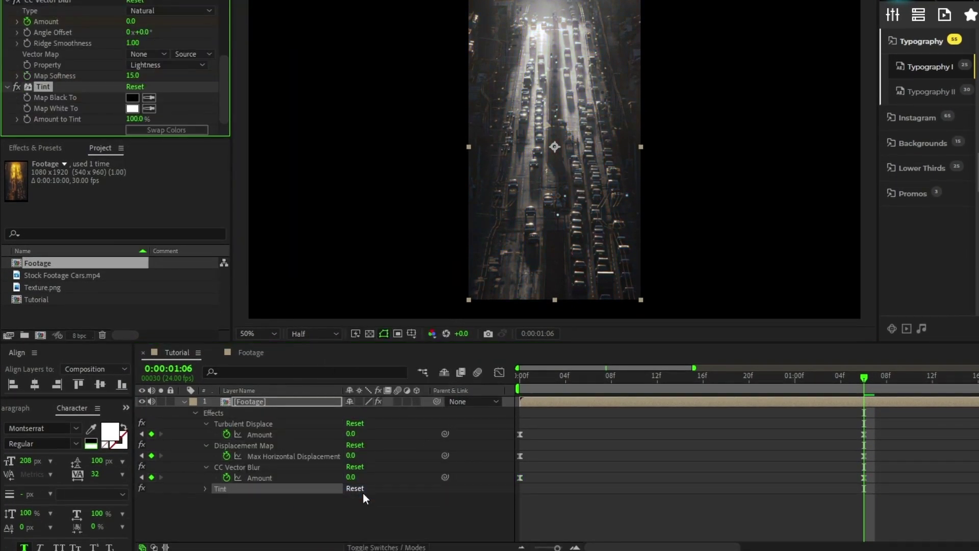
pyautogui.click(193, 427)
pyautogui.press('u')
pyautogui.press('Home')
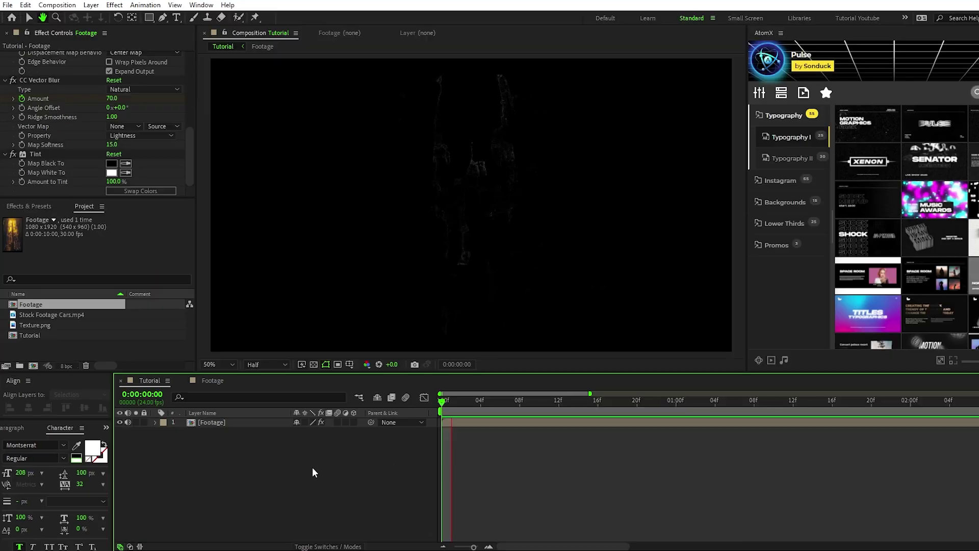
pyautogui.press('space')
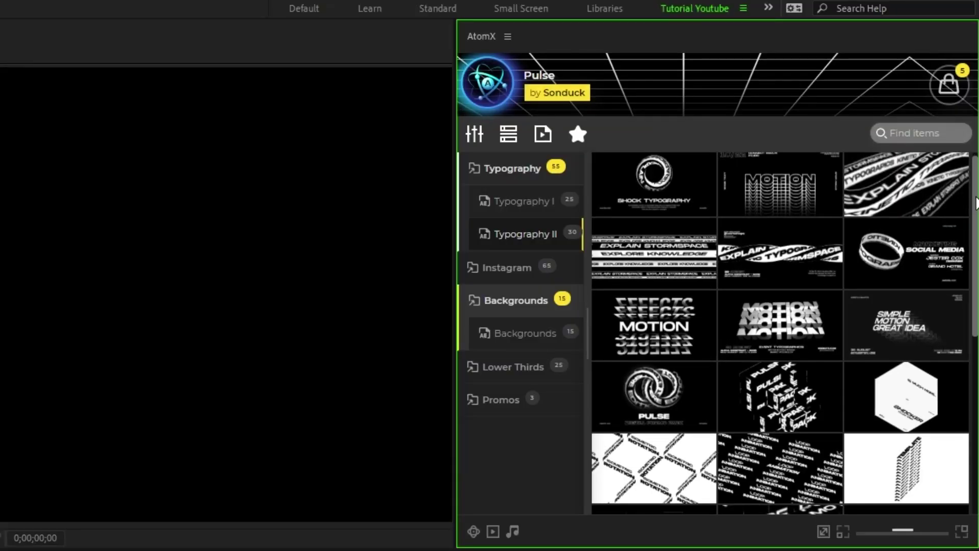
# - Apply the DREAM template from the AtomX Pulse typography collection
pyautogui.scroll(-5, 975, 279)
pyautogui.scroll(-2, 976, 279)
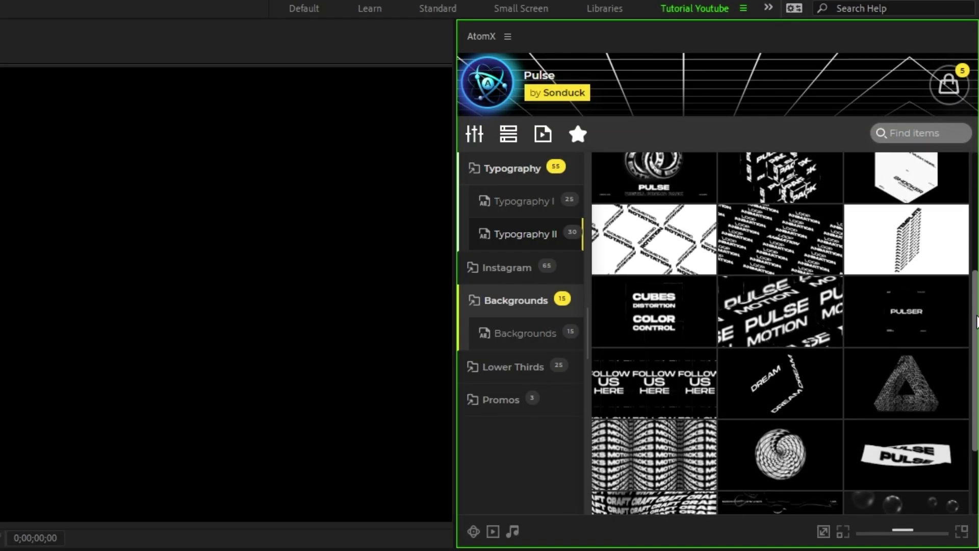
pyautogui.moveTo(915, 346)
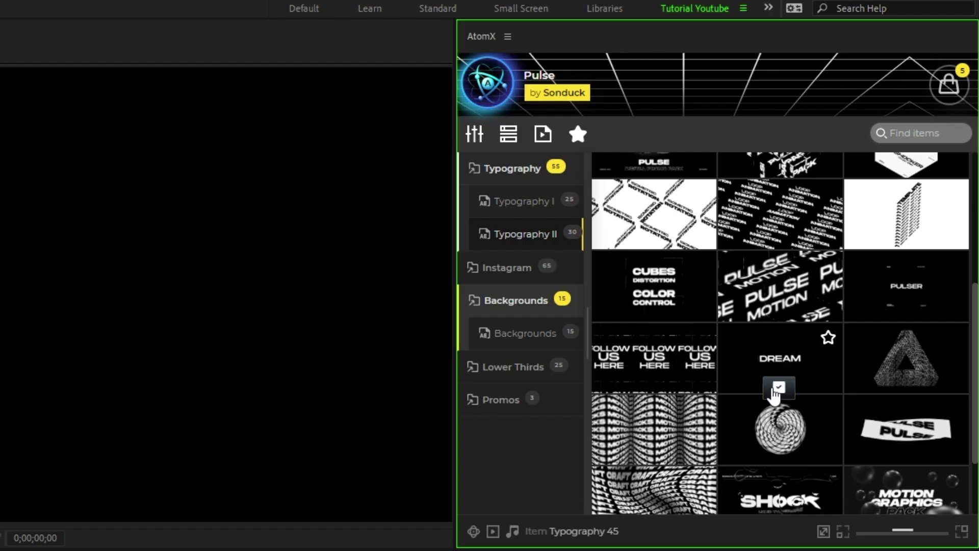
pyautogui.click(777, 389)
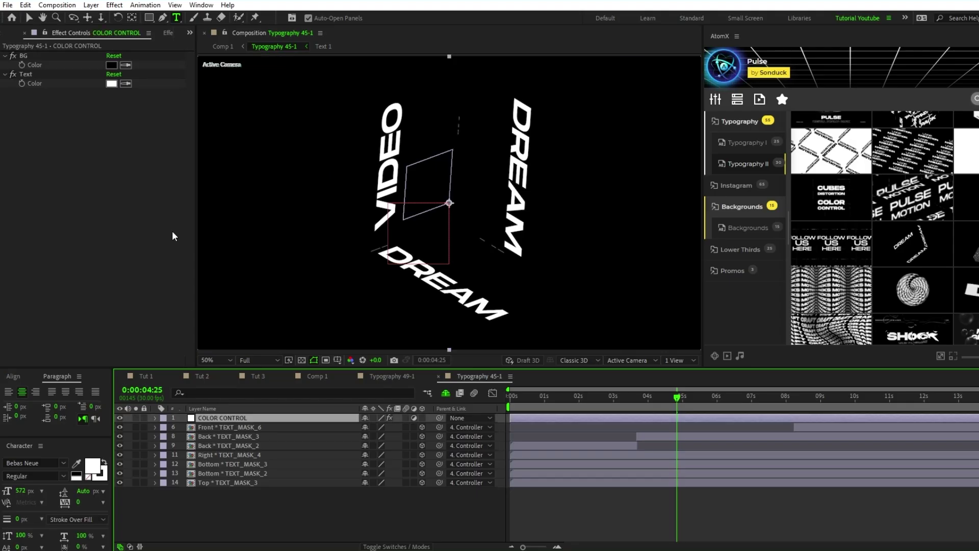
# - Leave the template's background colour unchanged and set its text colour to dark grey
pyautogui.click(112, 65)
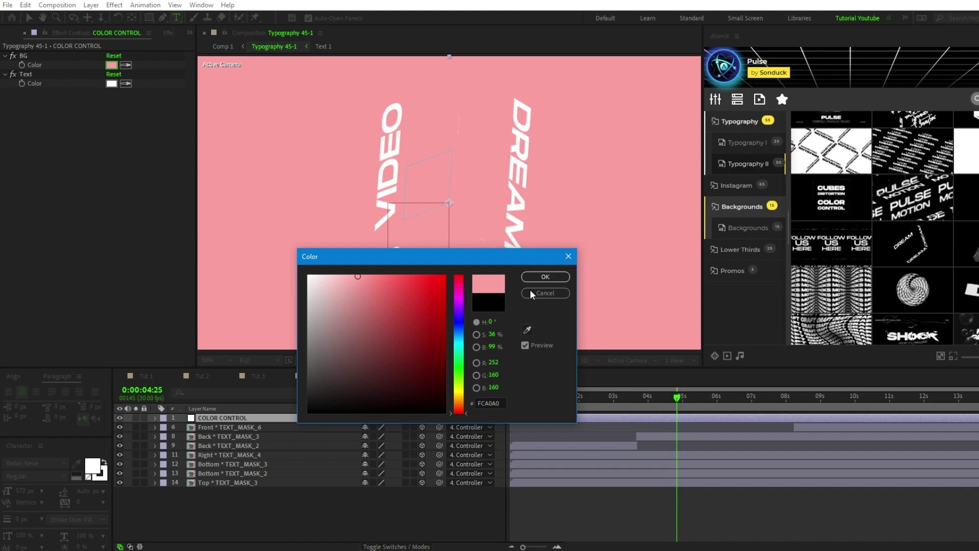
pyautogui.click(544, 293)
pyautogui.click(111, 84)
pyautogui.moveTo(372, 360); pyautogui.dragTo(309, 375)
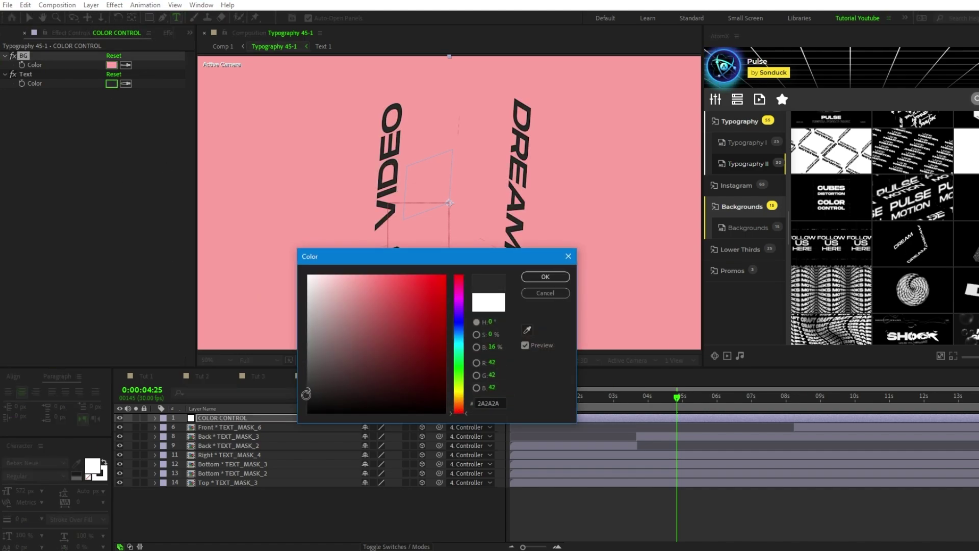
pyautogui.click(544, 292)
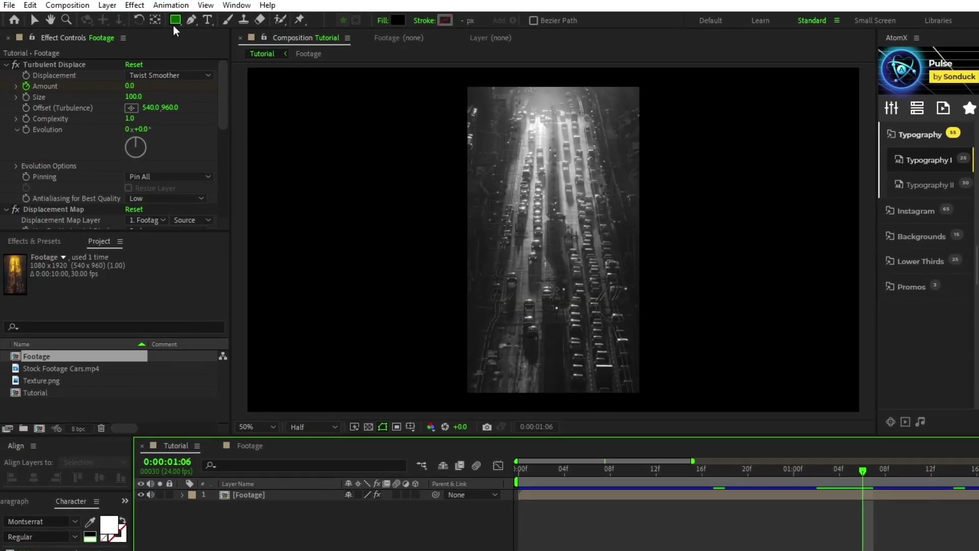
# - Draw a white (ffffff) rectangle with no stroke covering the footage
pyautogui.moveTo(148, 18); pyautogui.dragTo(183, 61)
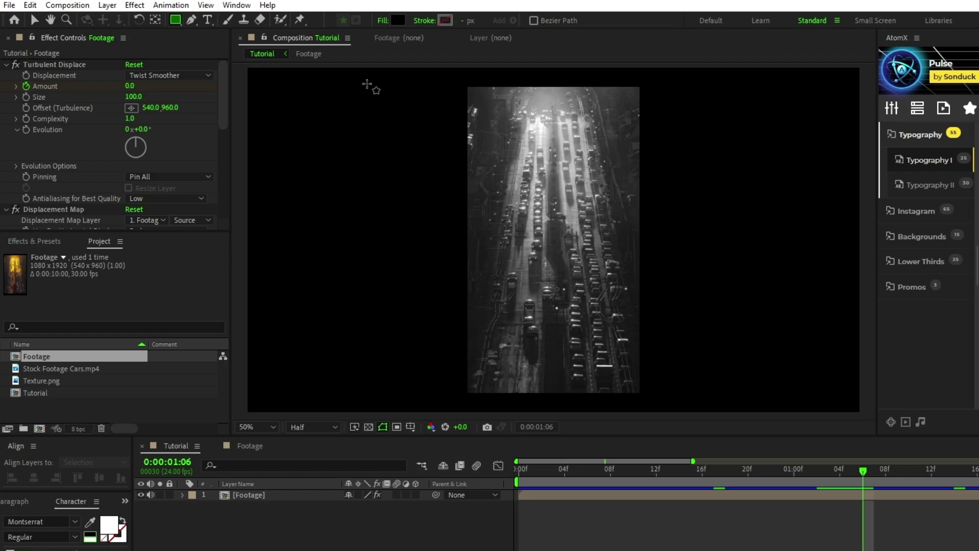
pyautogui.click(382, 21)
pyautogui.click(390, 337)
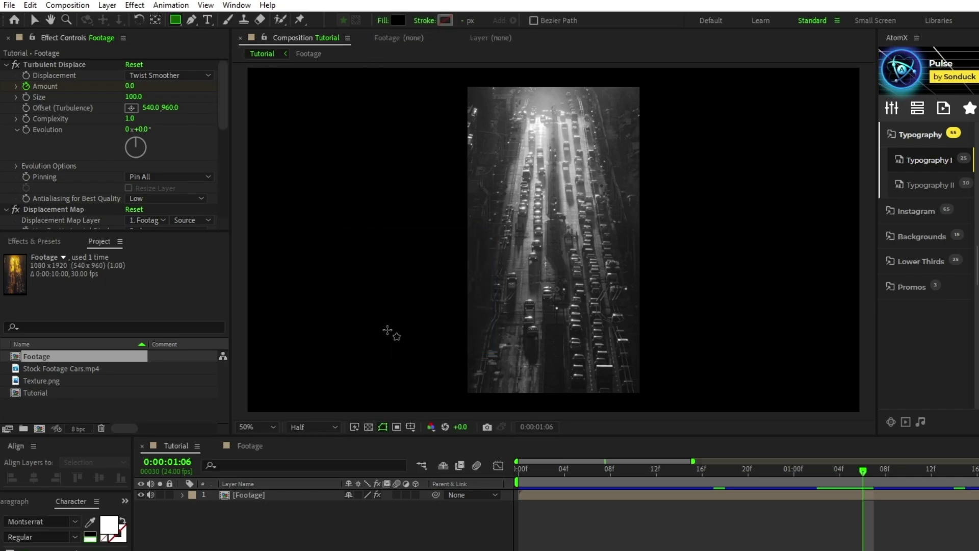
pyautogui.click(395, 21)
pyautogui.write('ffffff')
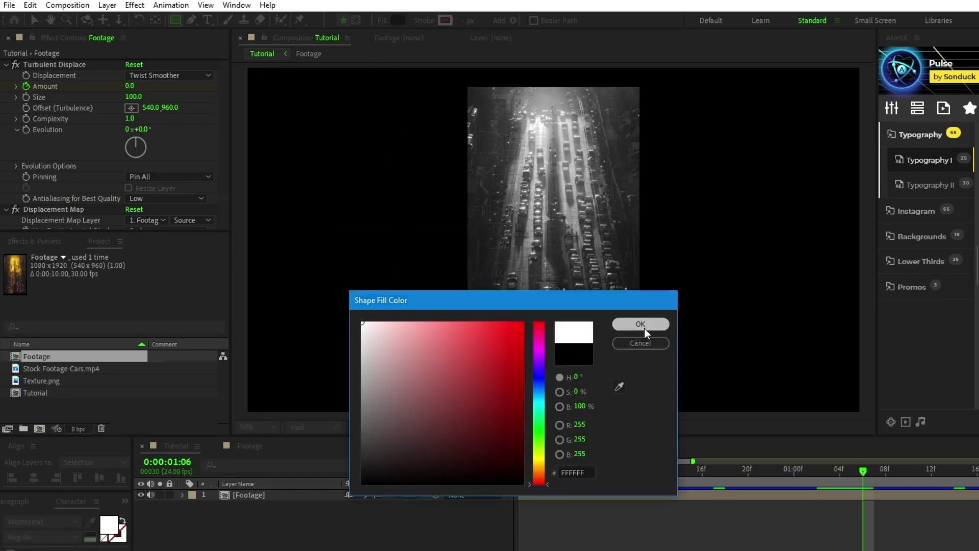
pyautogui.click(642, 323)
pyautogui.click(426, 23)
pyautogui.click(346, 265)
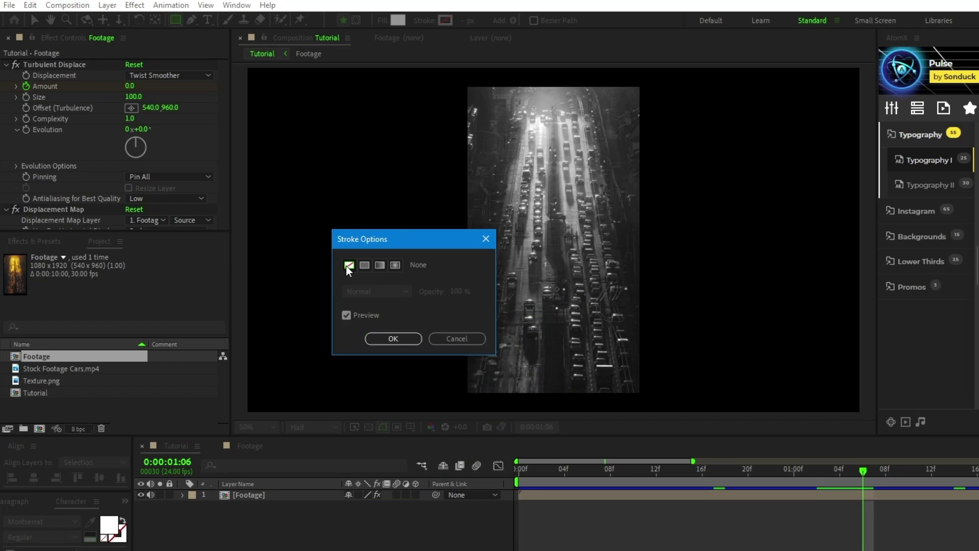
pyautogui.click(393, 339)
pyautogui.moveTo(468, 88); pyautogui.dragTo(640, 393)
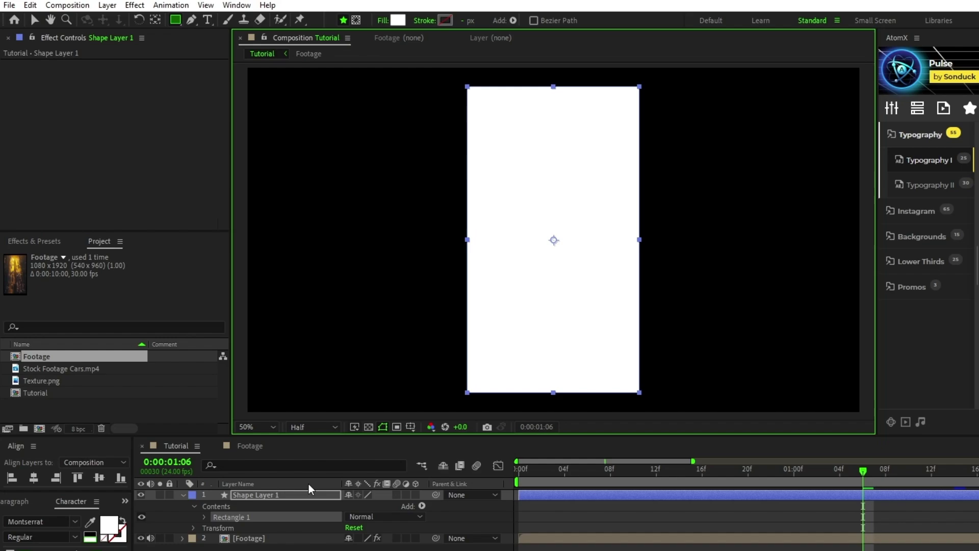
# - Duplicate Shape Layer 1 and give the copy a black fill
pyautogui.click(279, 494)
pyautogui.hotkey('ctrl', 'd')
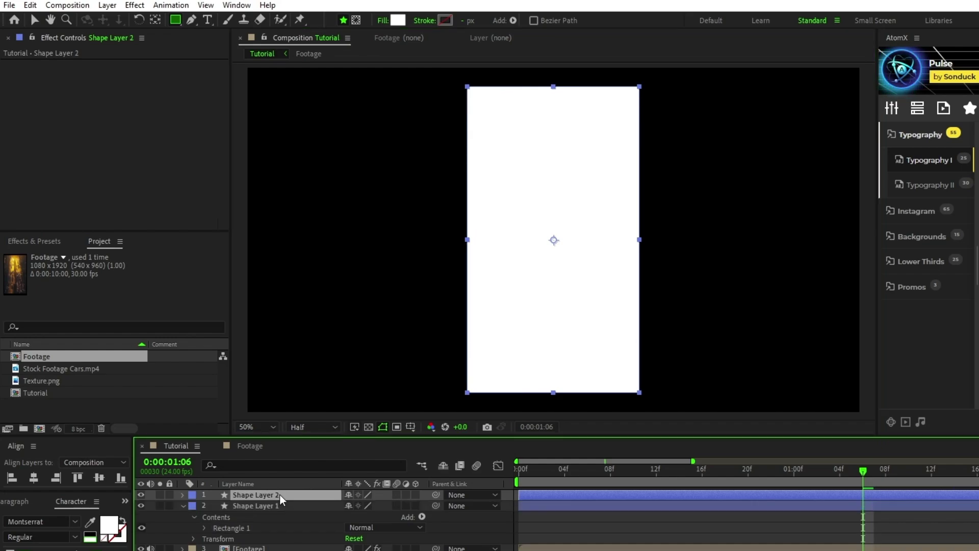
pyautogui.click(183, 506)
pyautogui.click(397, 21)
pyautogui.click(383, 460)
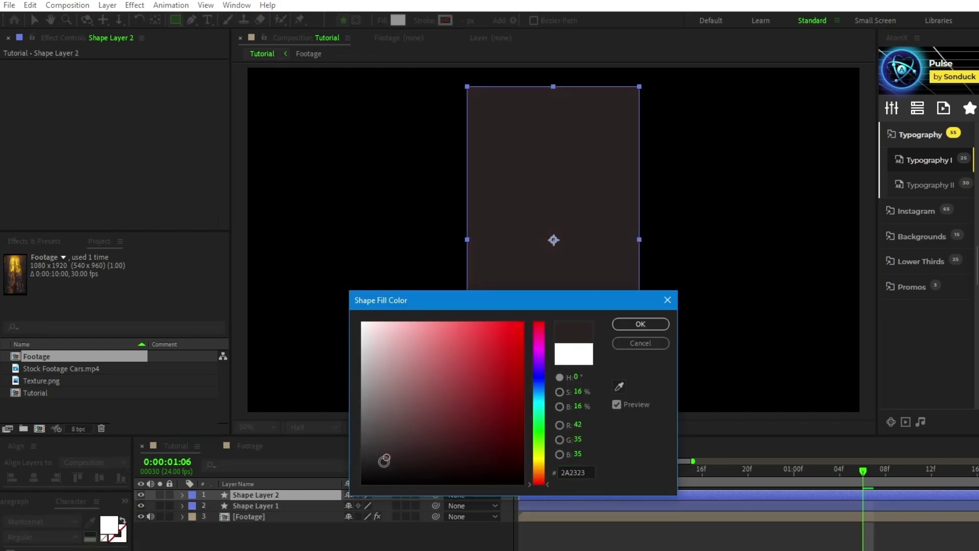
pyautogui.click(631, 327)
# - Add Fast Box Blur to Shape Layer 2 with a Blur Radius of 10
pyautogui.click(134, 8)
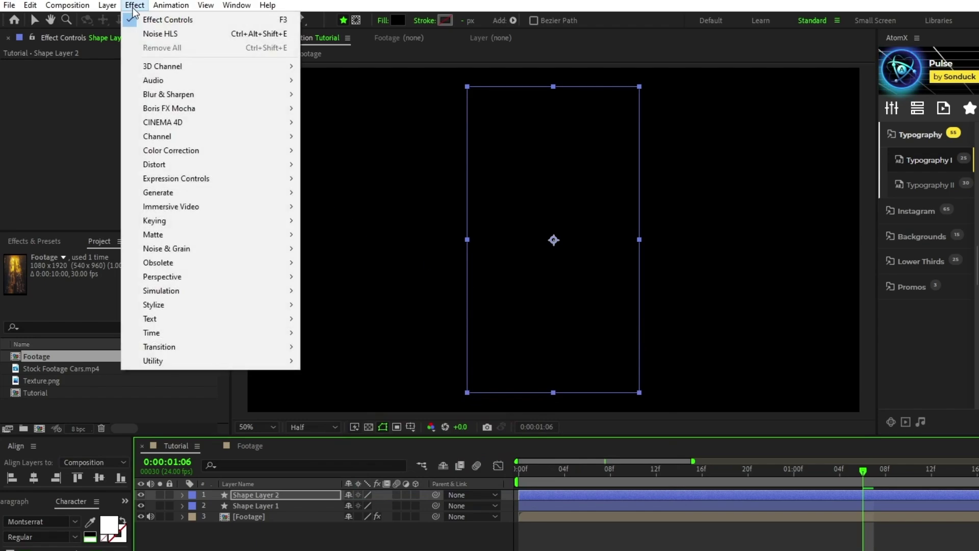
pyautogui.moveTo(214, 93)
pyautogui.click(340, 235)
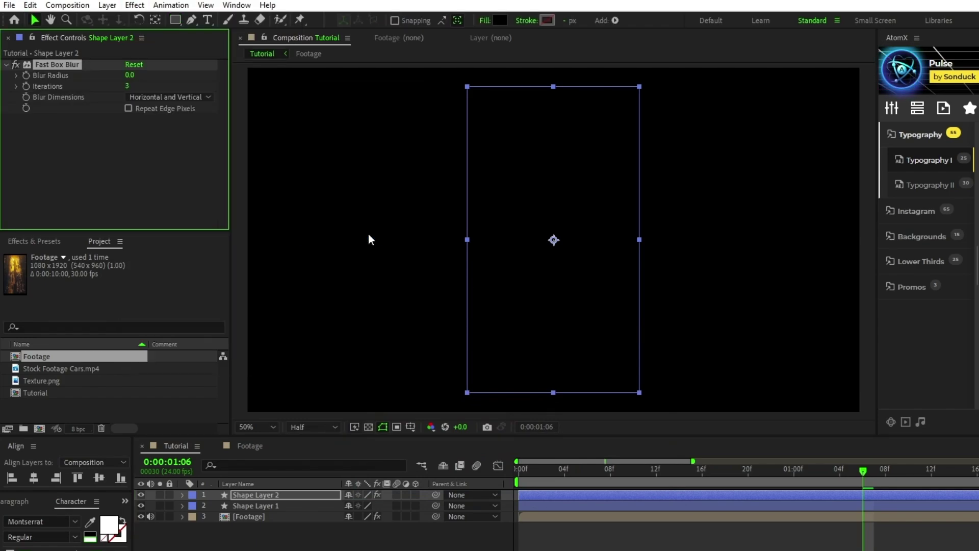
pyautogui.write('10')
pyautogui.press('Return')
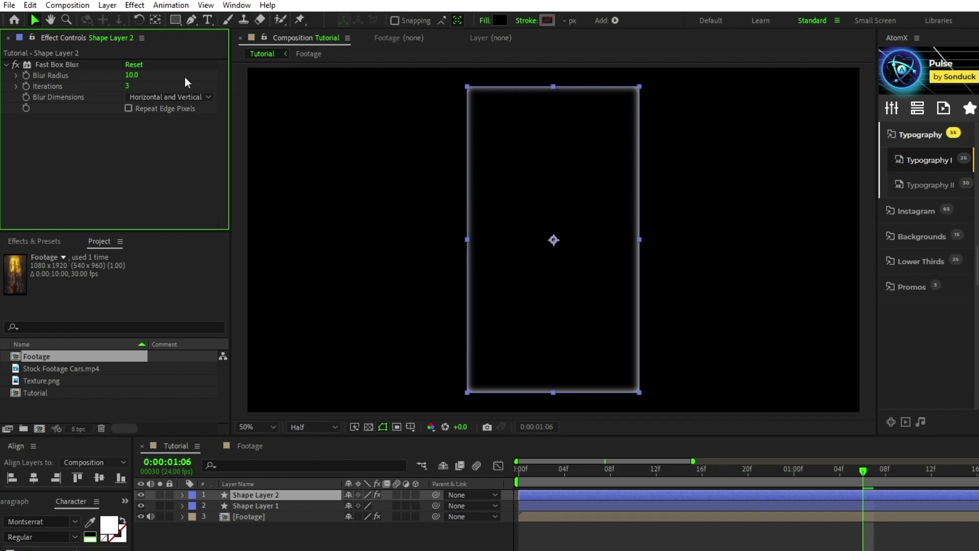
# - Add CC Radial Fast Blur and Noise HLS effects to Shape Layer 1
pyautogui.click(259, 505)
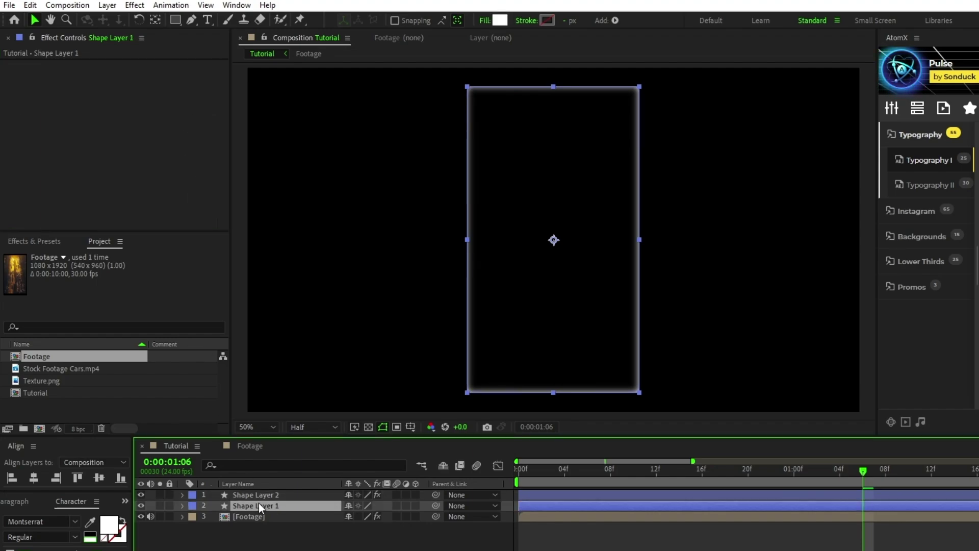
pyautogui.click(134, 5)
pyautogui.moveTo(224, 96)
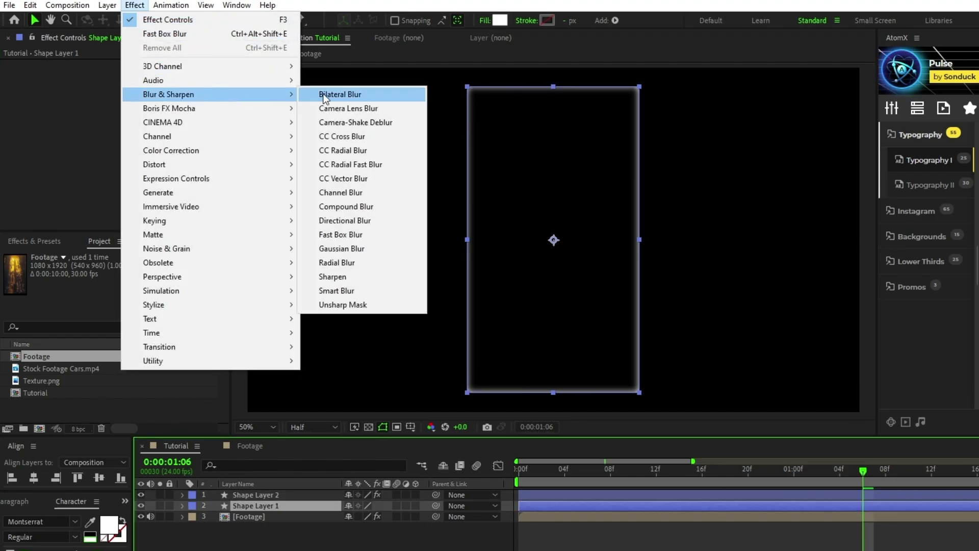
pyautogui.click(391, 164)
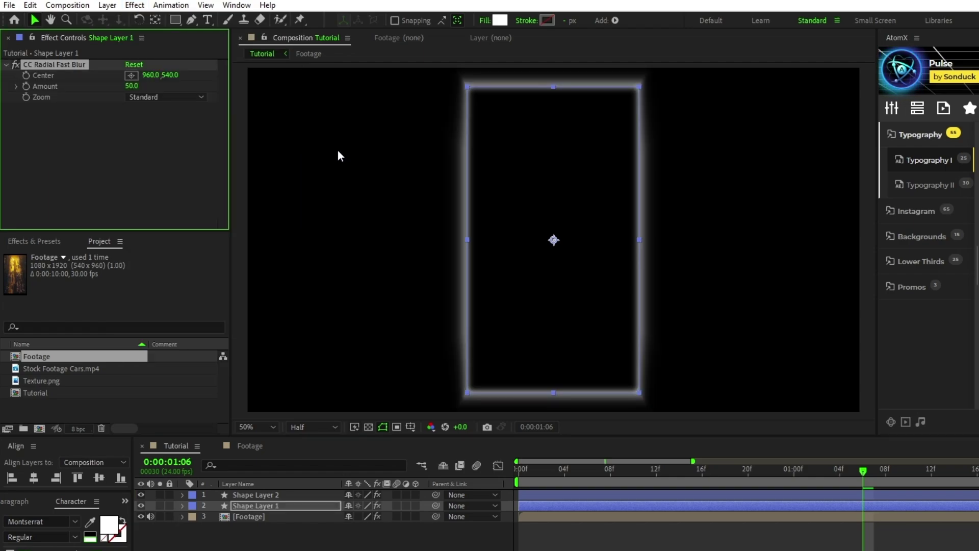
pyautogui.click(135, 6)
pyautogui.moveTo(239, 249)
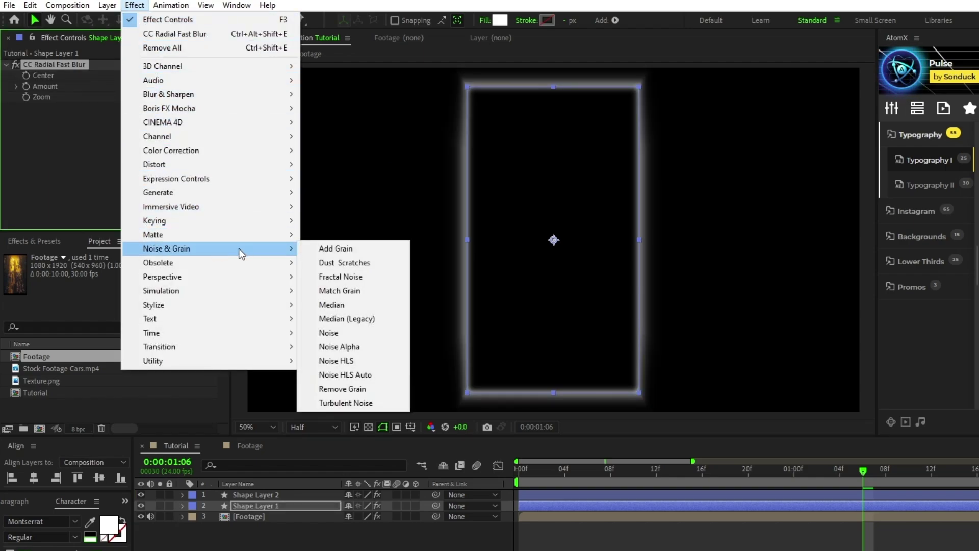
pyautogui.click(336, 361)
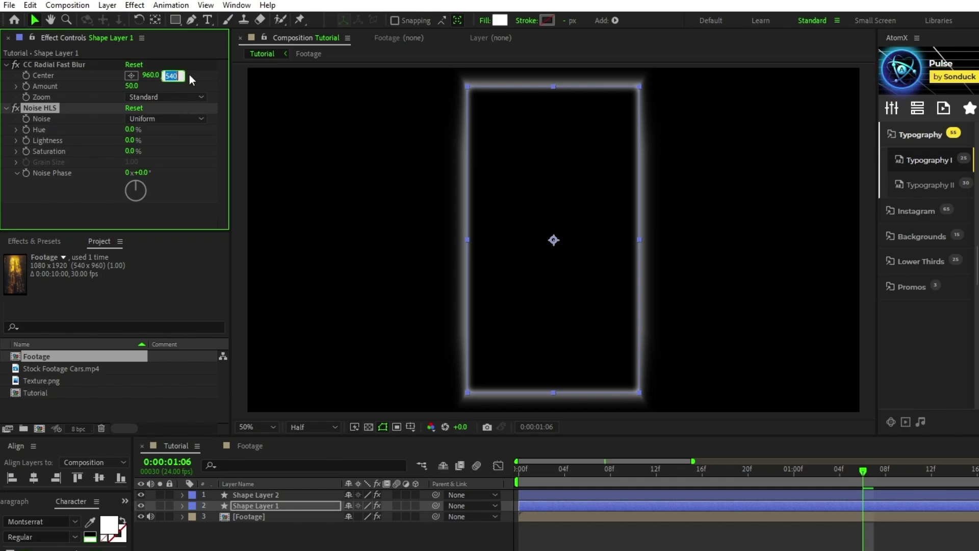
# - Set the radial blur centre Y to 0, Amount to 90, and noise Lightness to 50
pyautogui.write('0')
pyautogui.press('Tab')
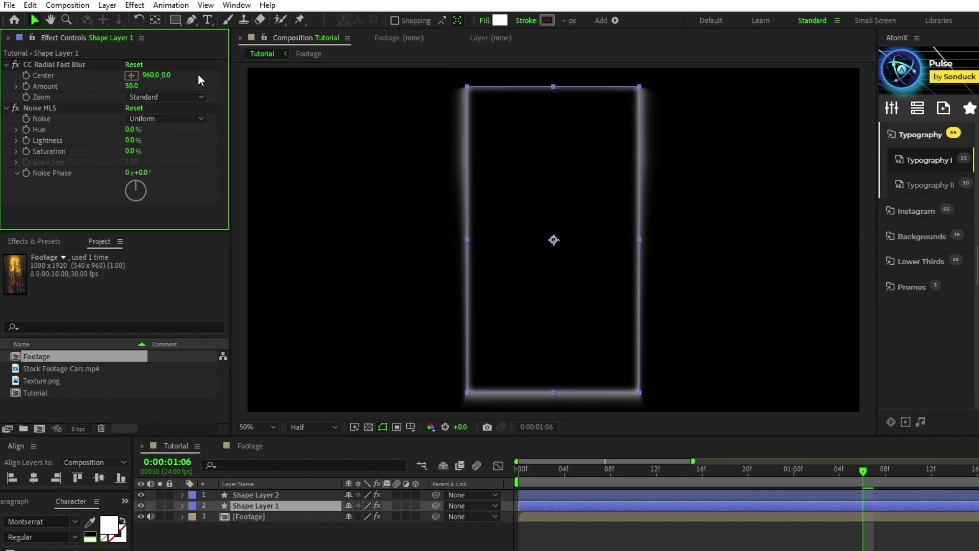
pyautogui.press('Return')
pyautogui.click(131, 140)
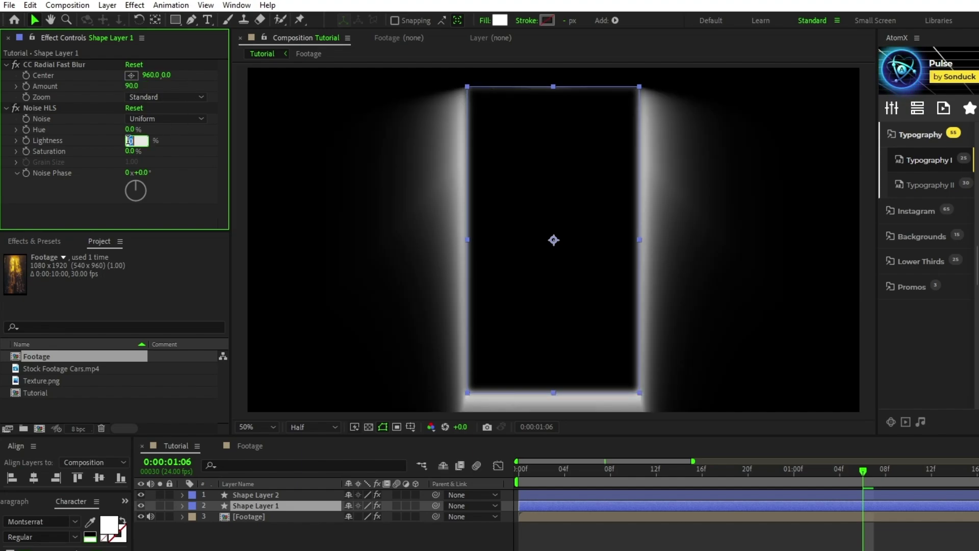
pyautogui.write('50')
pyautogui.press('Return')
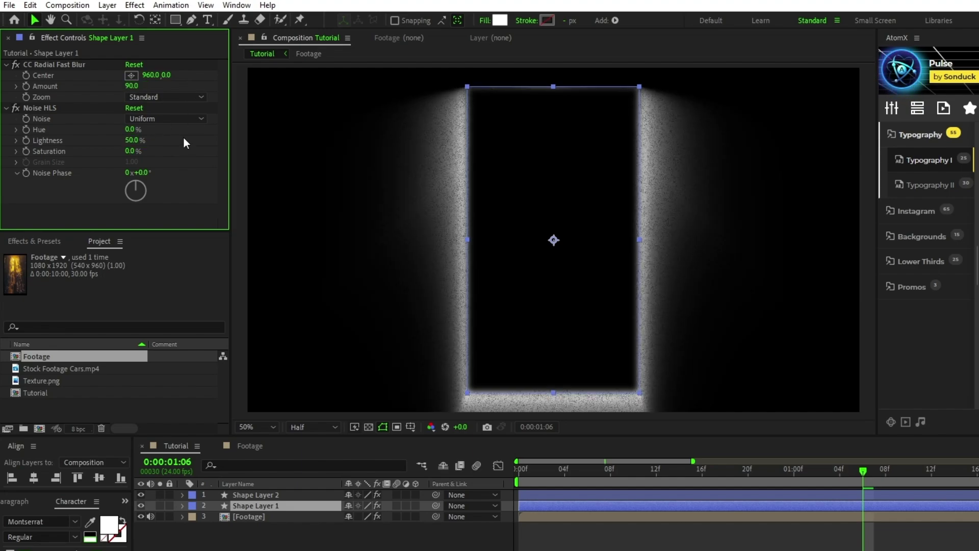
# - Animate Noise Phase with the expression time*1000 and move Footage above both shape layers
pyautogui.keyDown('alt'); pyautogui.click(29, 173); pyautogui.keyUp('alt')
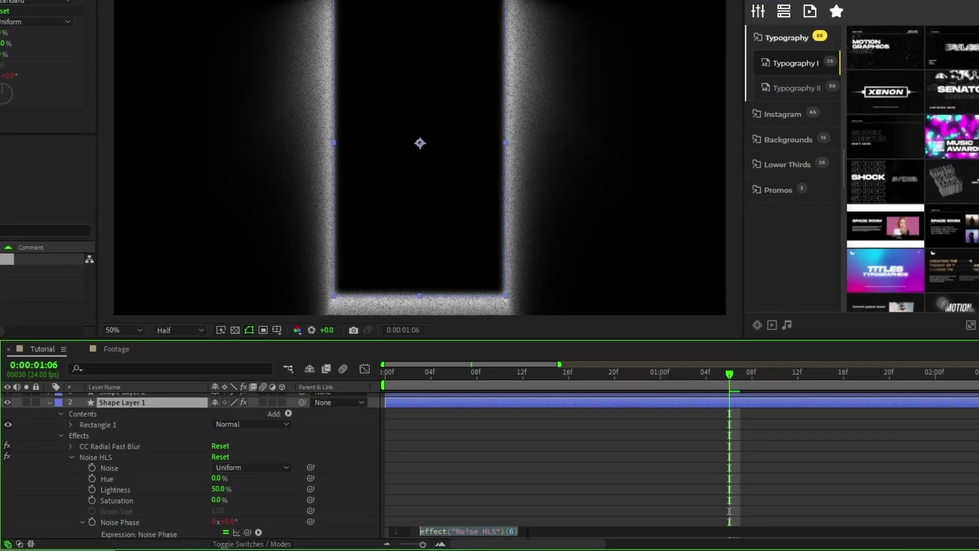
pyautogui.write('time*1000')
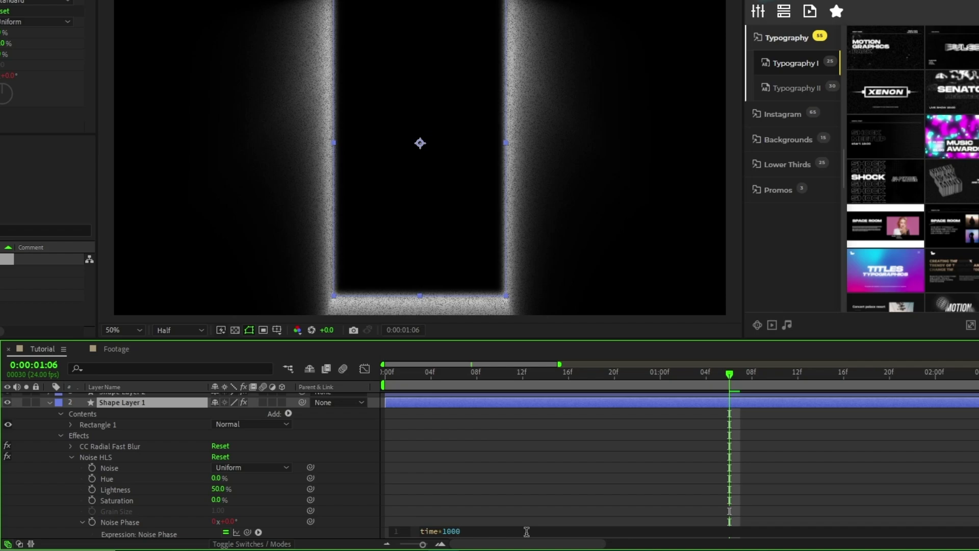
pyautogui.moveTo(729, 375); pyautogui.dragTo(367, 385)
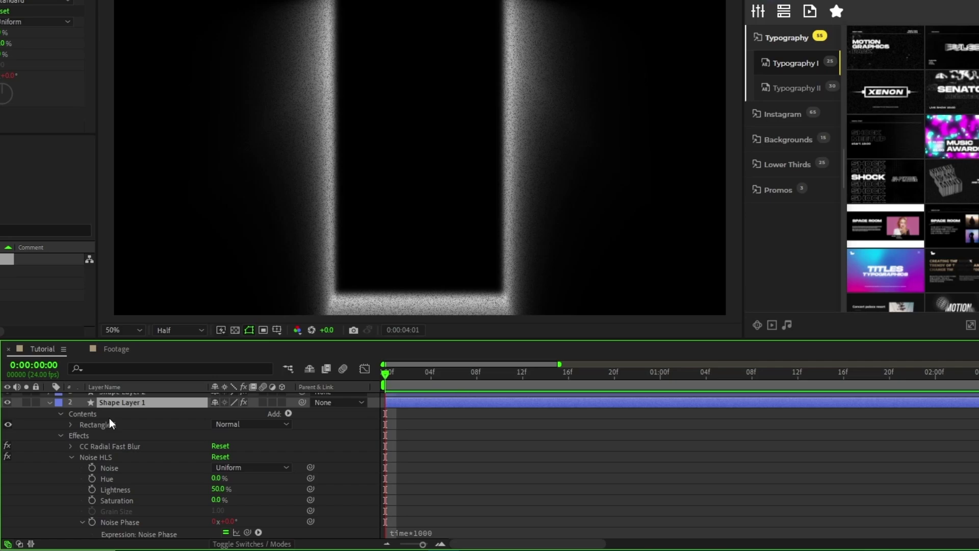
pyautogui.click(50, 402)
pyautogui.moveTo(122, 419); pyautogui.dragTo(126, 399)
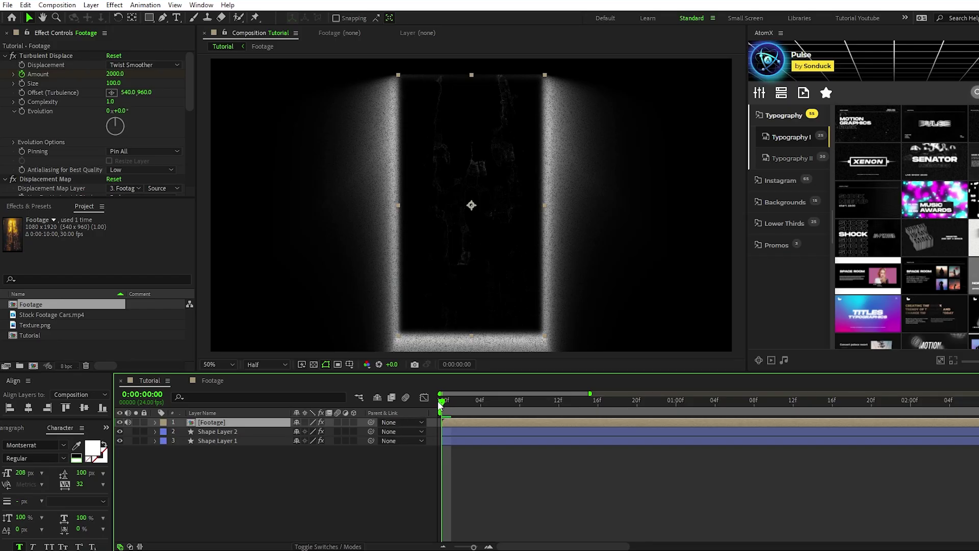
# - Preview the composition, then select the outlined DEPTH text layer and expand its properties
pyautogui.press('space')
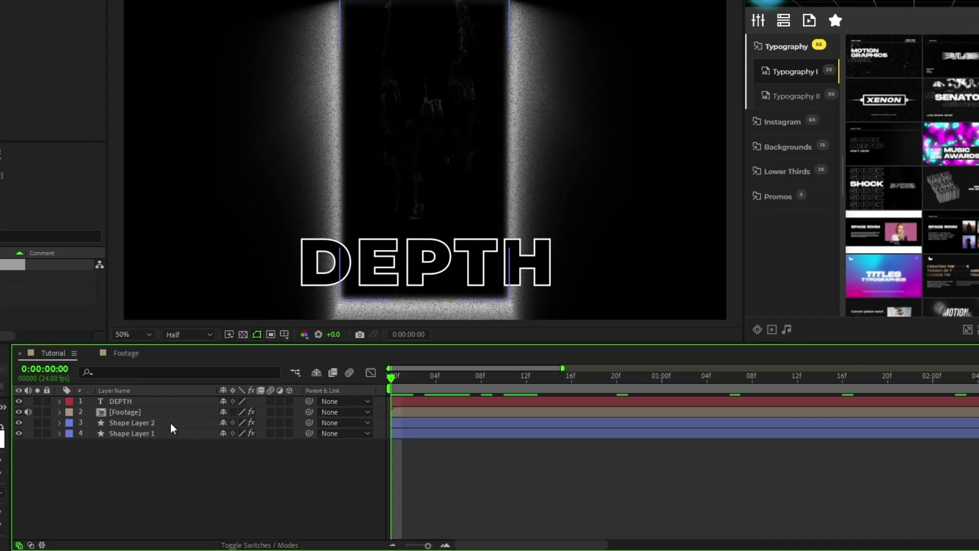
pyautogui.click(229, 423)
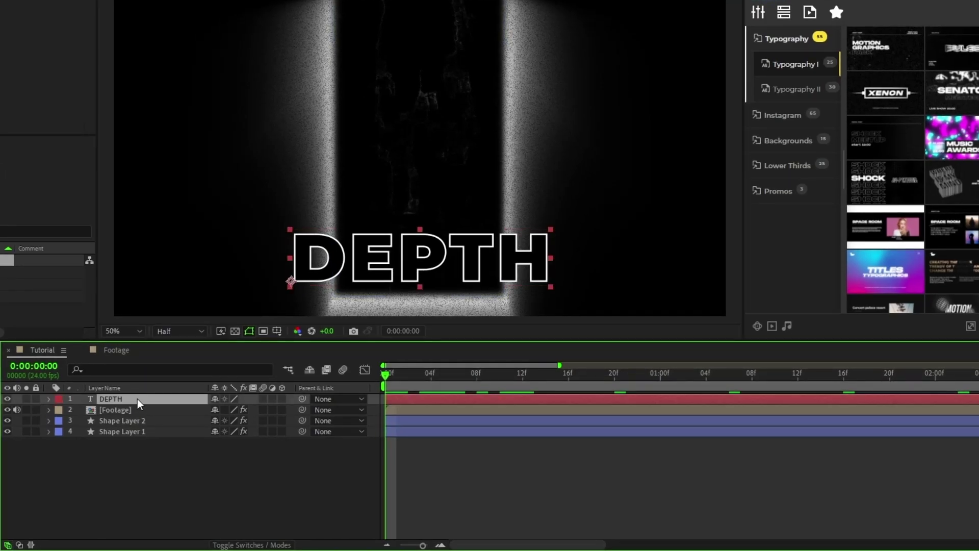
pyautogui.click(49, 399)
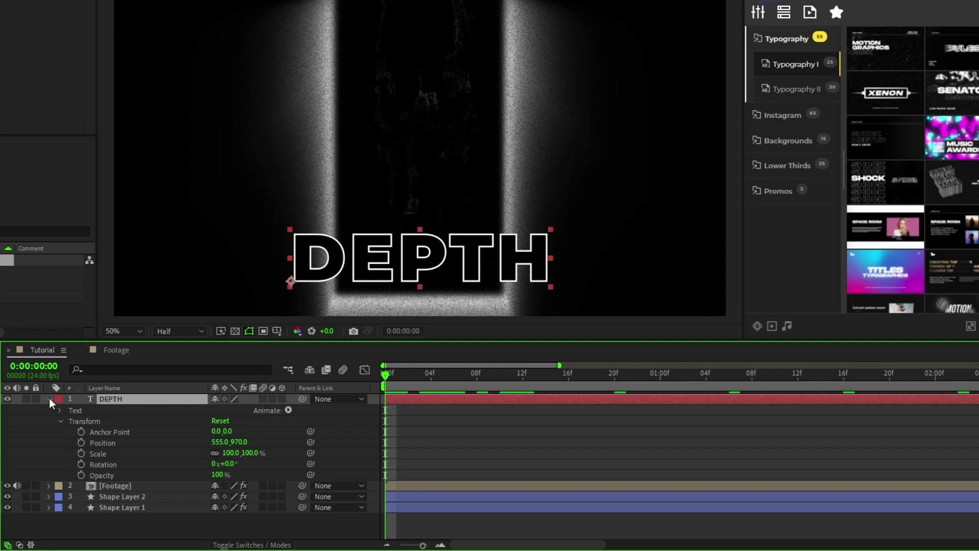
# - Add a DEPTH text animator with Position 0, 50 and Opacity 0%
pyautogui.click(287, 409)
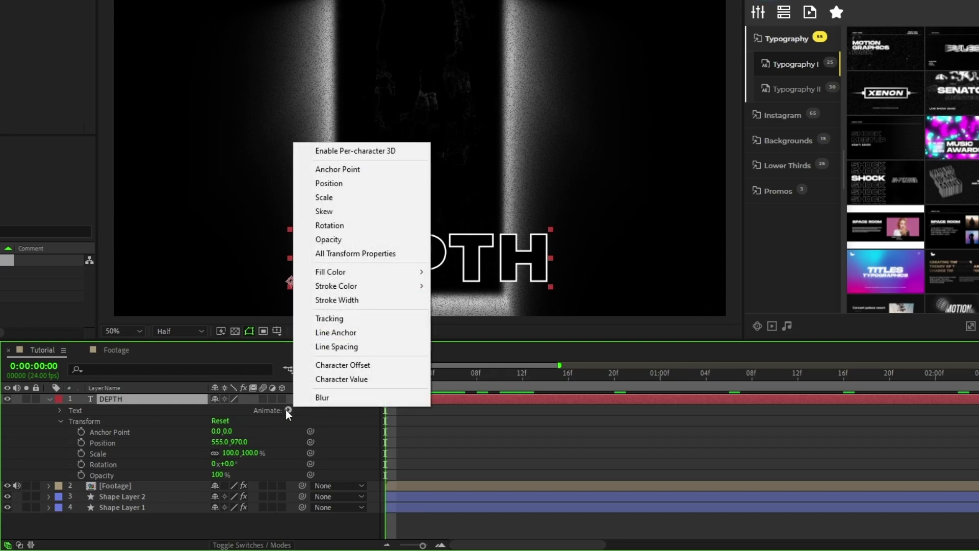
pyautogui.click(344, 187)
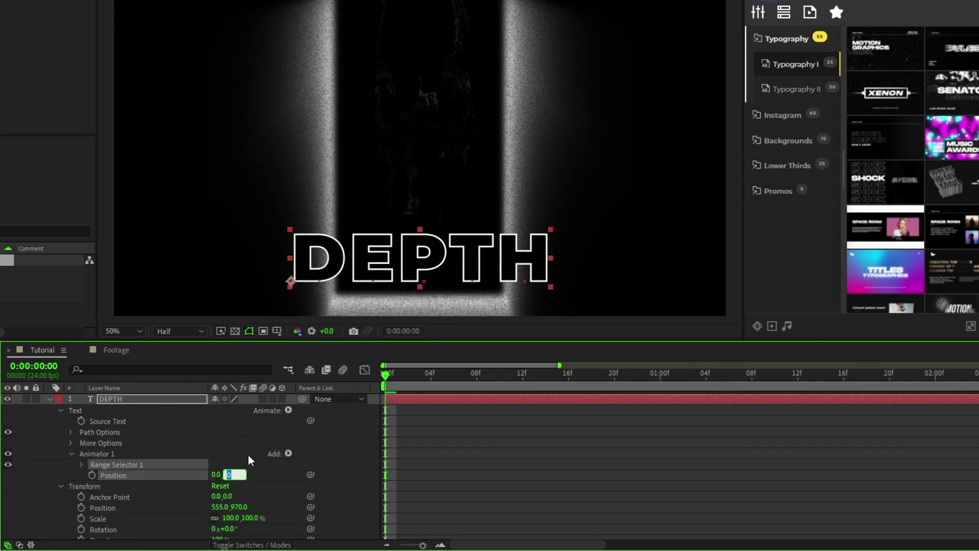
pyautogui.write('50')
pyautogui.press('Return')
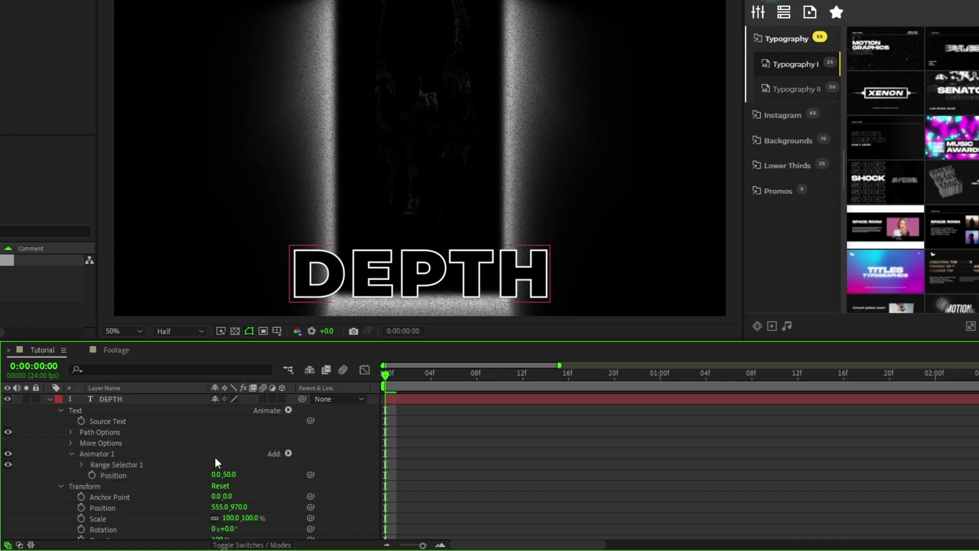
pyautogui.click(288, 453)
pyautogui.moveTo(316, 458)
pyautogui.click(415, 303)
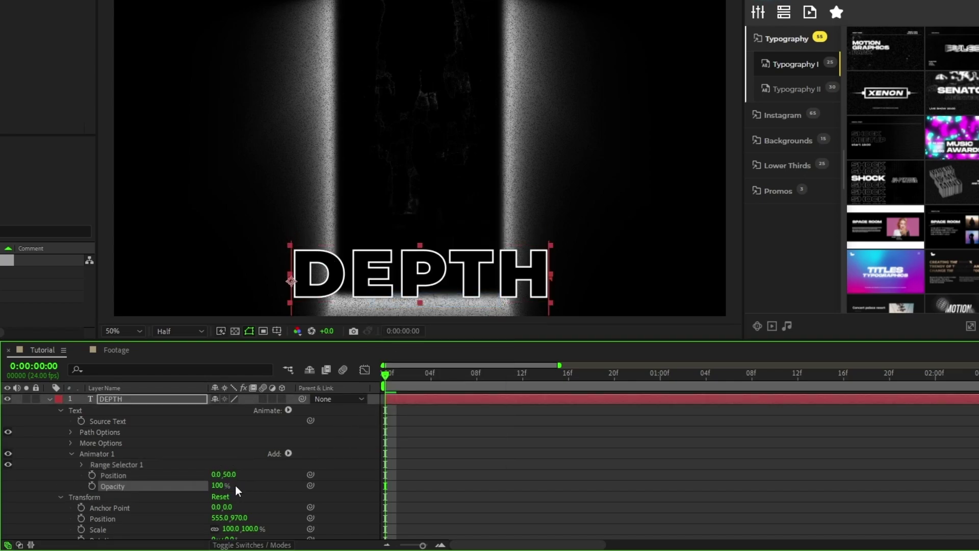
pyautogui.moveTo(219, 488); pyautogui.dragTo(125, 497)
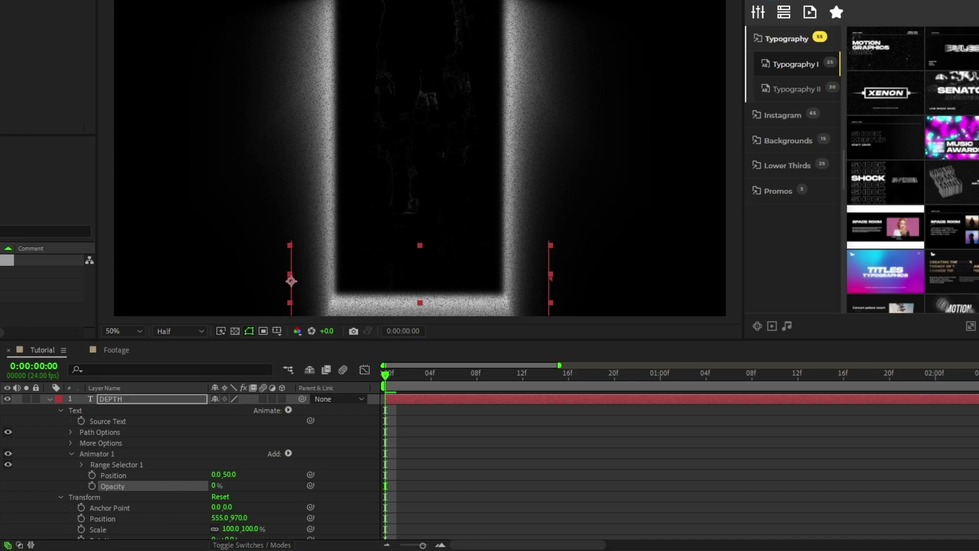
# - Keyframe the Range Selector Start from 0% at 0:00 to 100% at 1:06
pyautogui.click(82, 464)
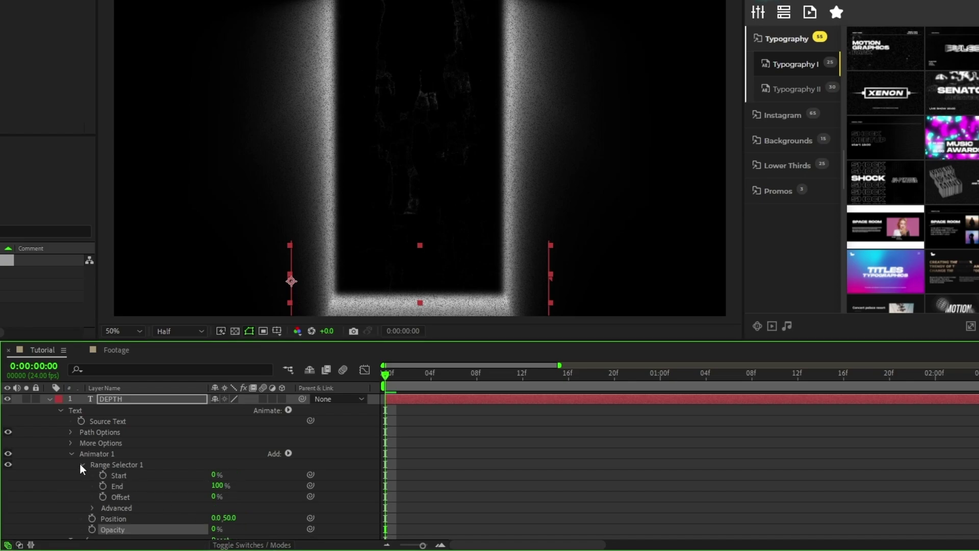
pyautogui.click(103, 475)
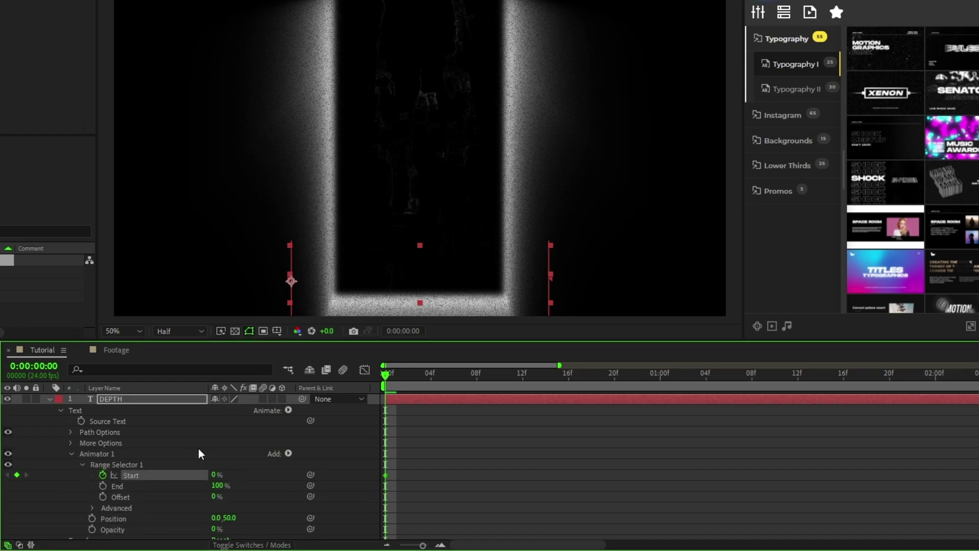
pyautogui.press('space')
pyautogui.moveTo(214, 475); pyautogui.dragTo(332, 479)
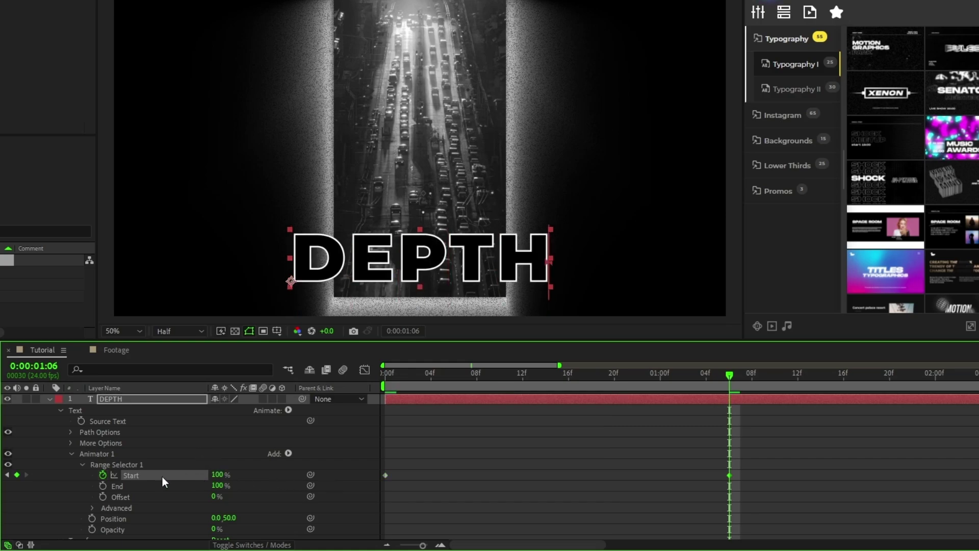
# - Base DEPTH's range selector on Lines in the Advanced options
pyautogui.click(93, 507)
pyautogui.scroll(-3, 92, 507)
pyautogui.click(230, 457)
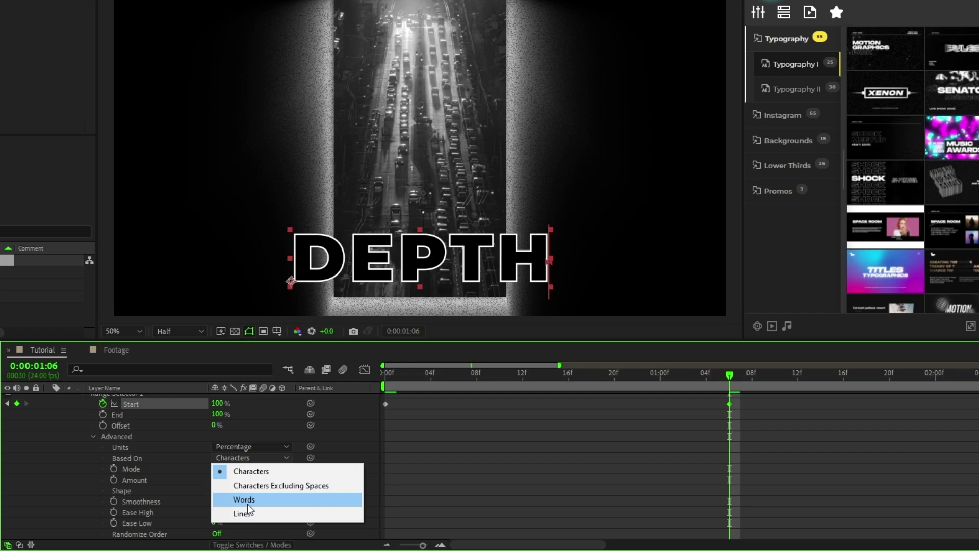
pyautogui.click(248, 512)
# - Ease the Start keyframes to 100% influence for a sharp early speed peak, then return to frame 0
pyautogui.moveTo(779, 453); pyautogui.dragTo(391, 397)
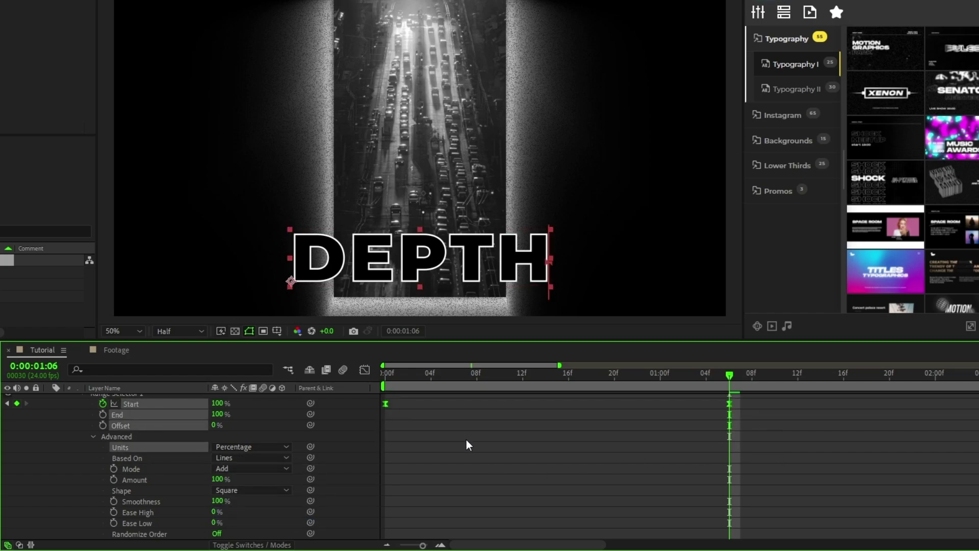
pyautogui.click(364, 369)
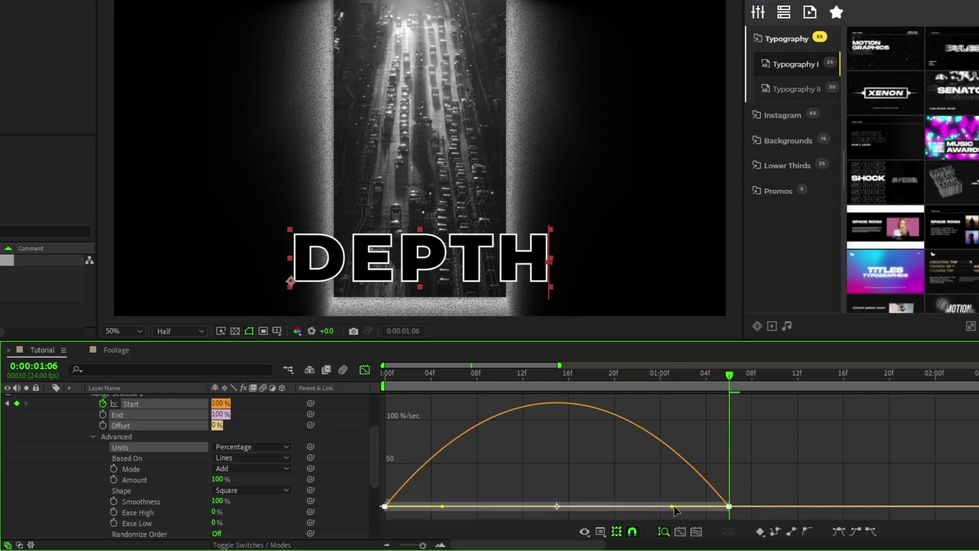
pyautogui.moveTo(615, 506); pyautogui.dragTo(544, 504)
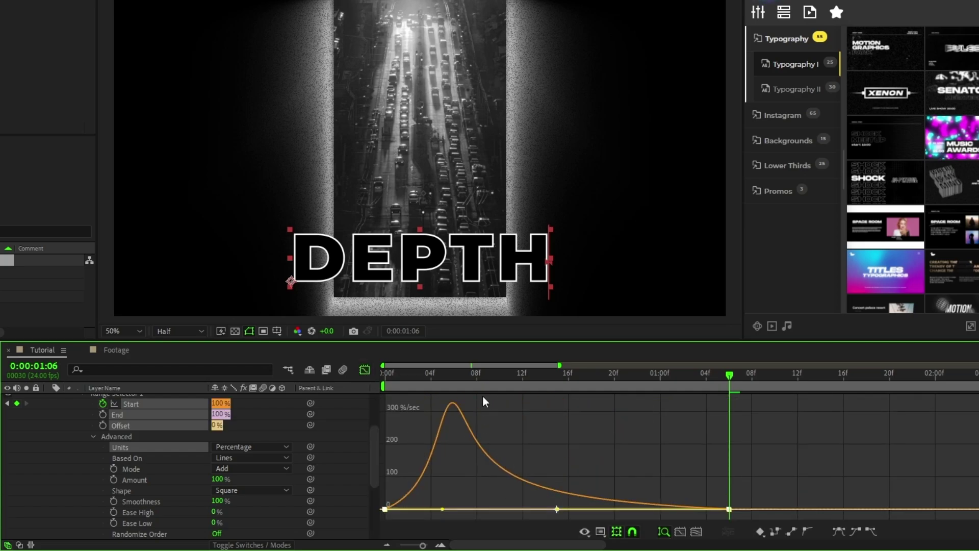
pyautogui.click(383, 377)
pyautogui.scroll(4, 253, 430)
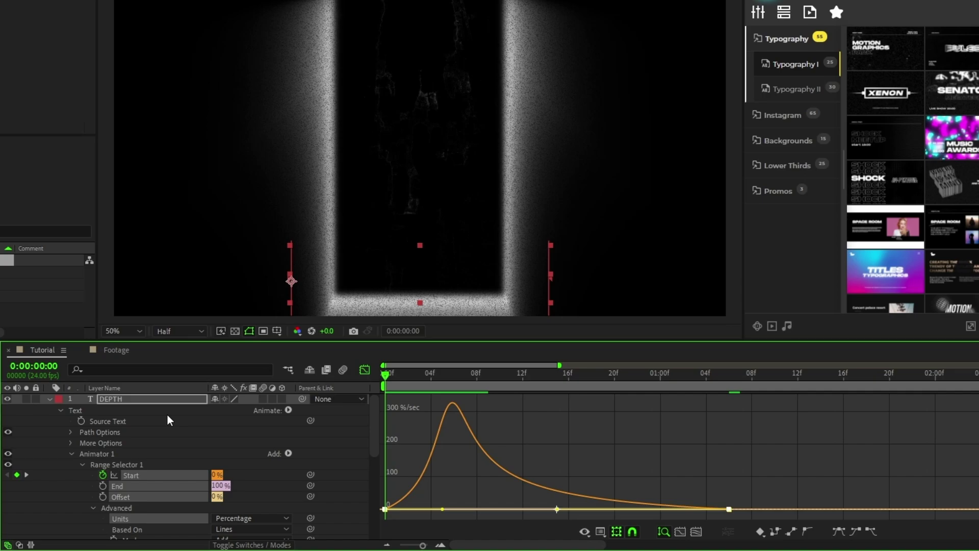
# - Keyframe DEPTH's Position at Y 970 at frame 0 and Y 920 at 2:02
pyautogui.press('p')
pyautogui.click(365, 370)
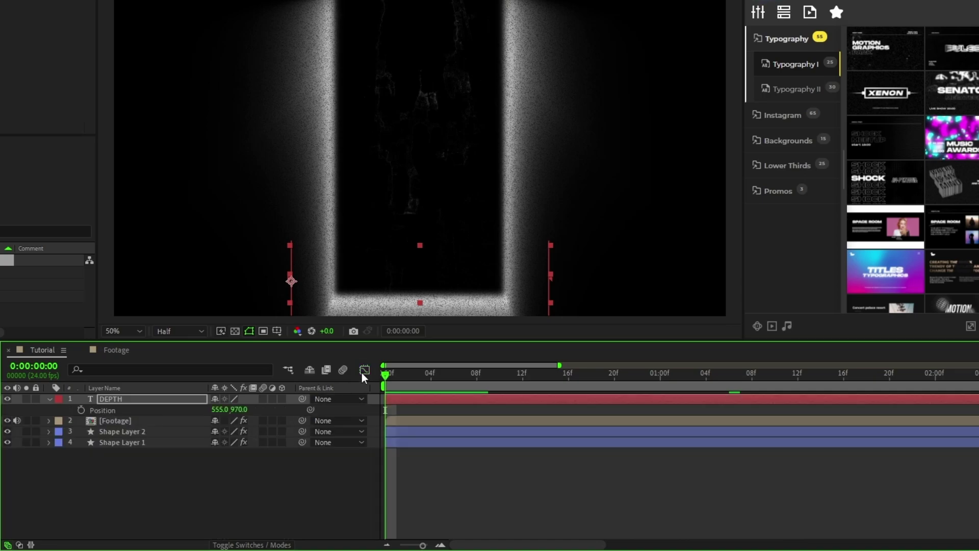
pyautogui.click(81, 410)
pyautogui.press('space')
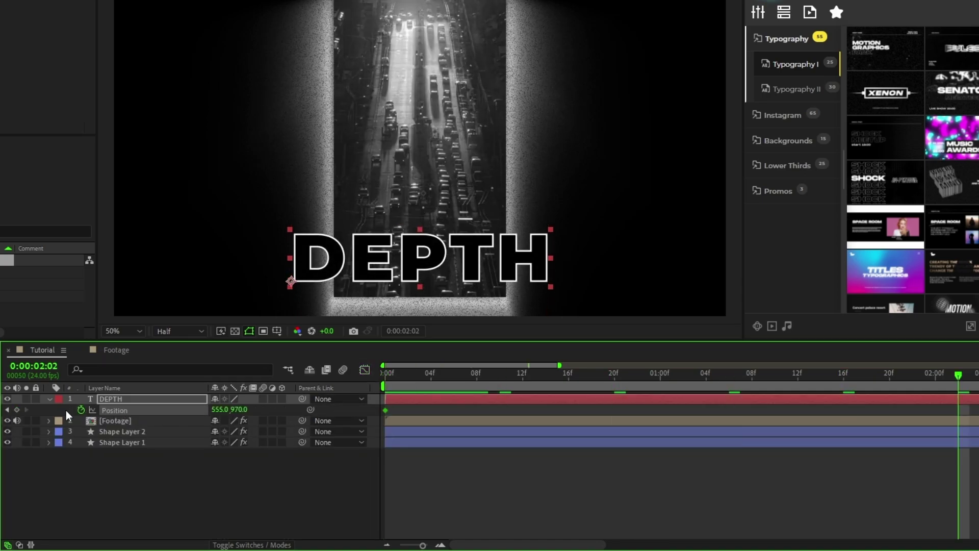
pyautogui.click(239, 409)
pyautogui.write('920')
pyautogui.press('Return')
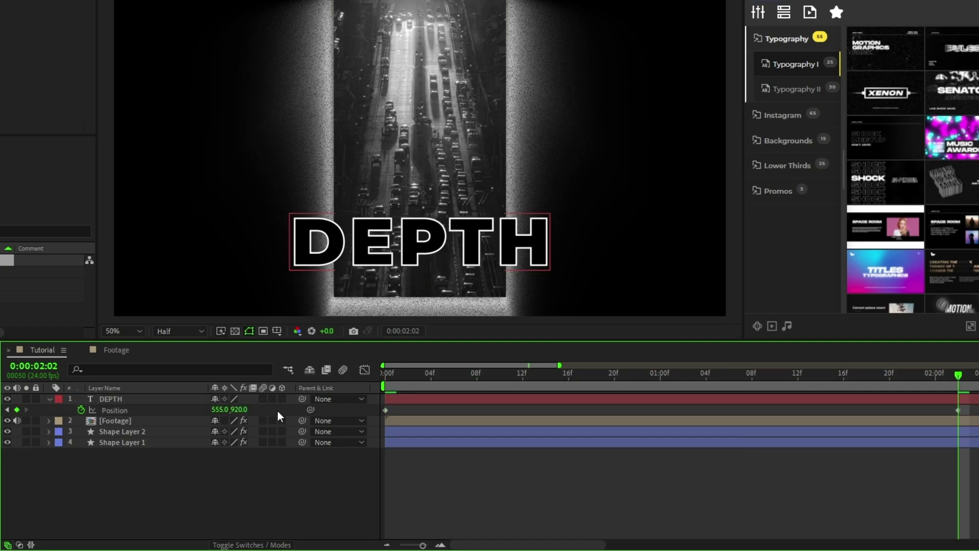
# - Add a loopOut("pingpong") expression to Position and scrub to check the looping motion
pyautogui.click(306, 410)
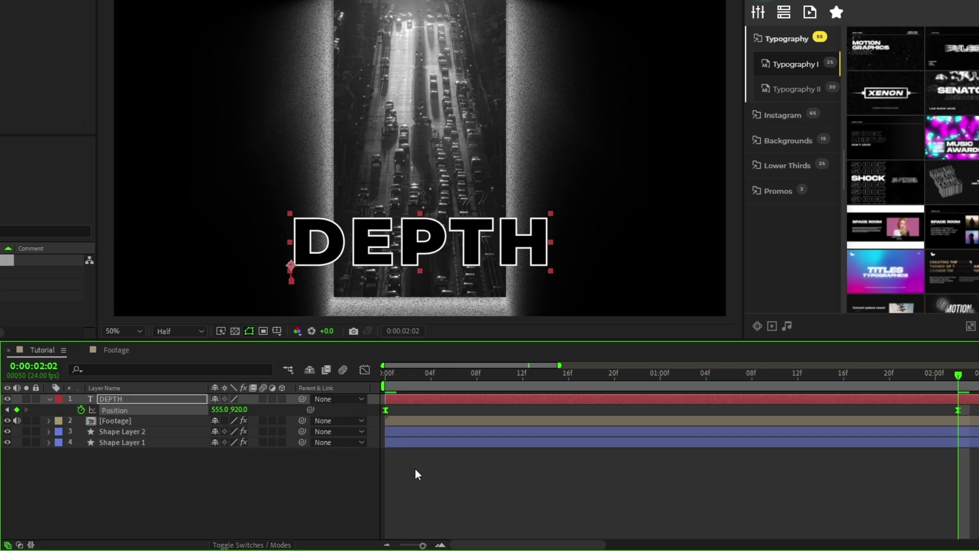
pyautogui.keyDown('alt'); pyautogui.click(81, 410); pyautogui.keyUp('alt')
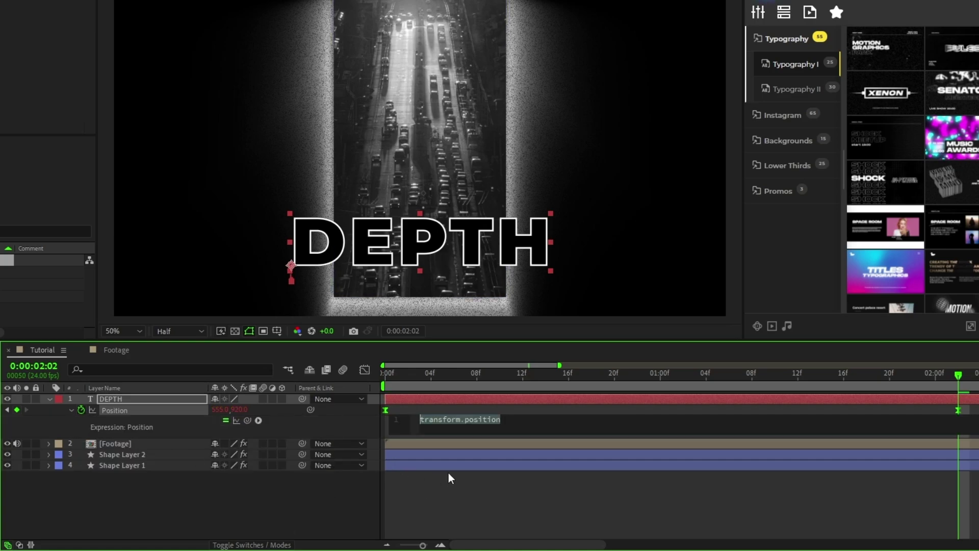
pyautogui.write('loopOut')
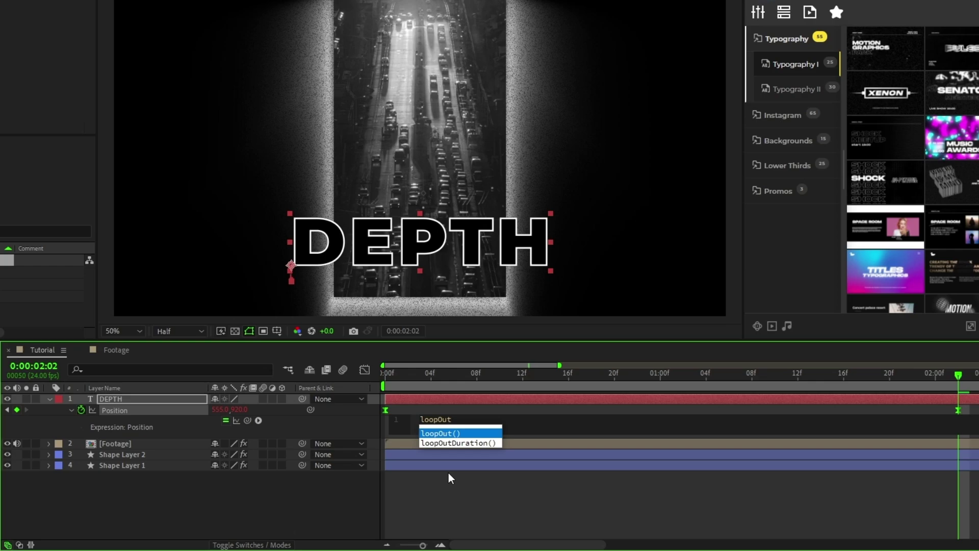
pyautogui.press('Return')
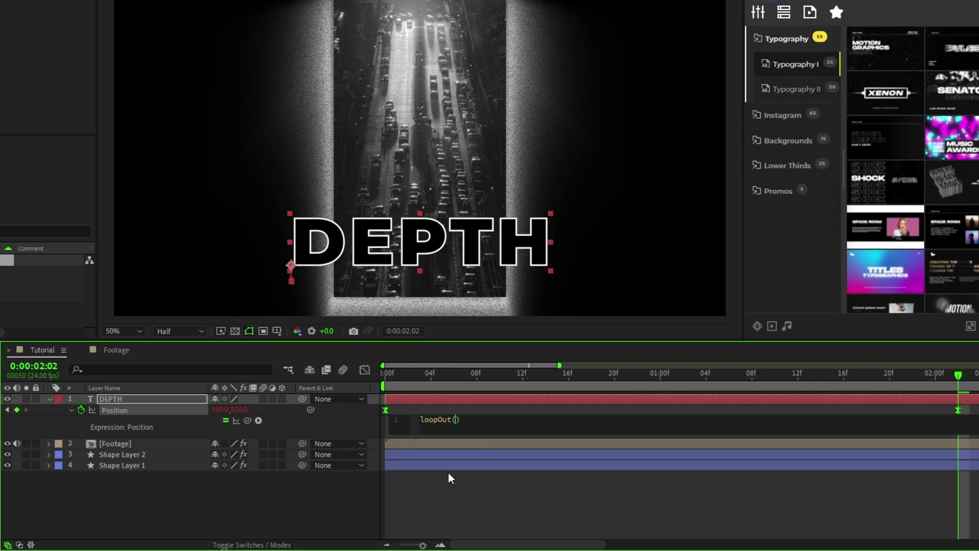
pyautogui.write('"ping')
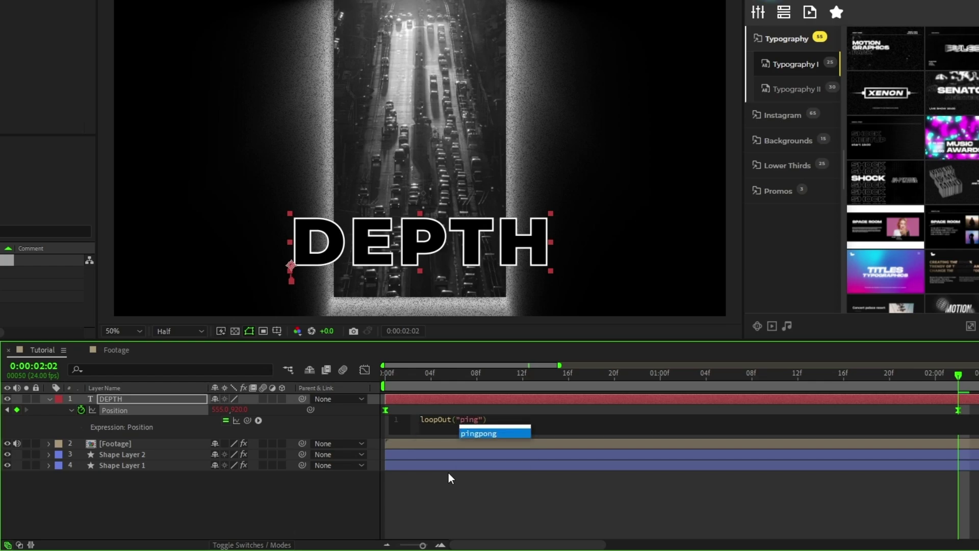
pyautogui.press('Return')
pyautogui.moveTo(571, 376); pyautogui.dragTo(693, 382)
# - Pre-compose the DEPTH layer into a precomp named TEXT
pyautogui.click(49, 398)
pyautogui.rightClick(130, 398)
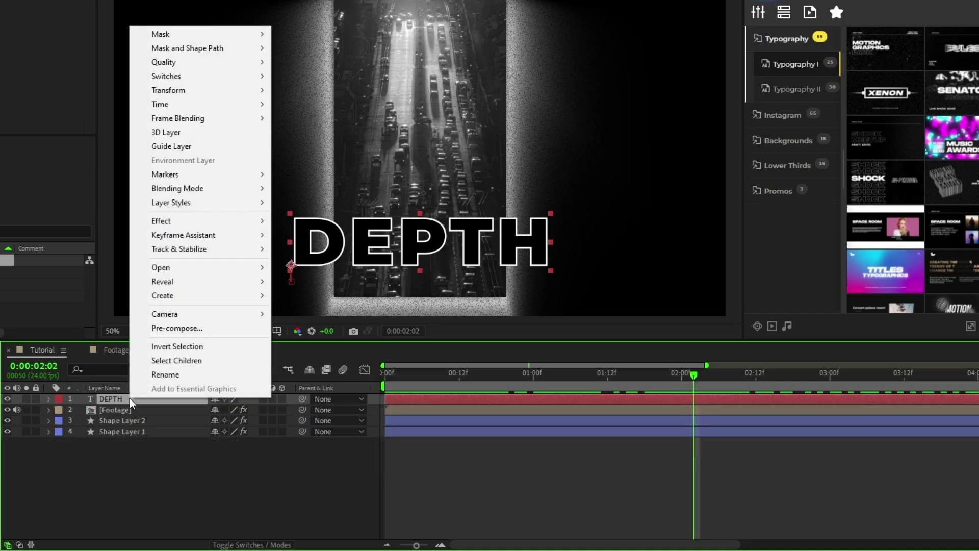
pyautogui.click(183, 332)
pyautogui.write('TEXT')
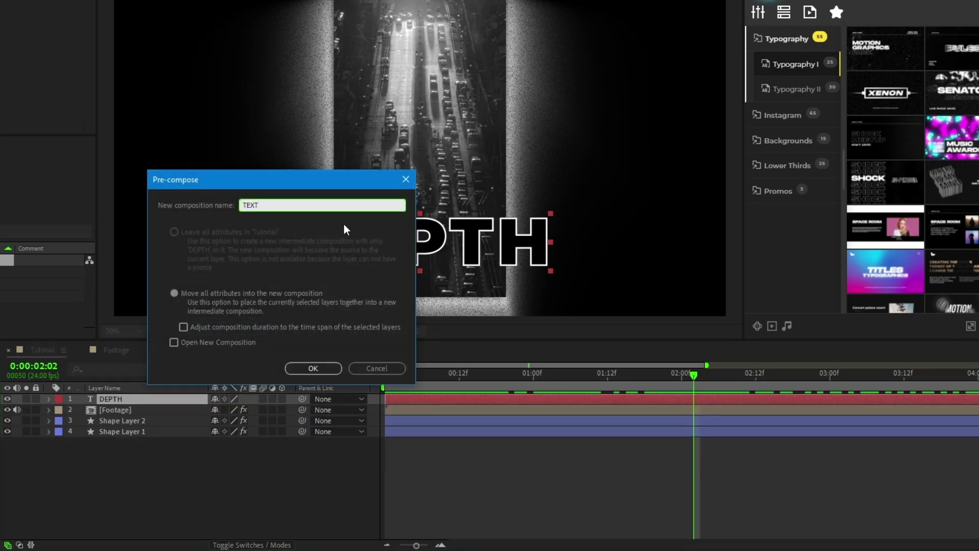
pyautogui.click(319, 368)
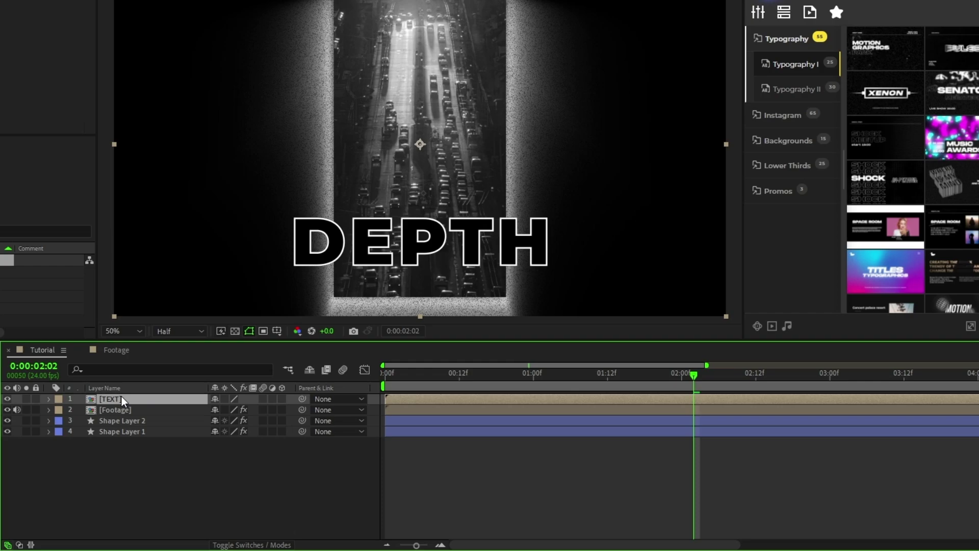
# - Duplicate the TEXT layer and scale the copy to 90%
pyautogui.hotkey('ctrl', 'd')
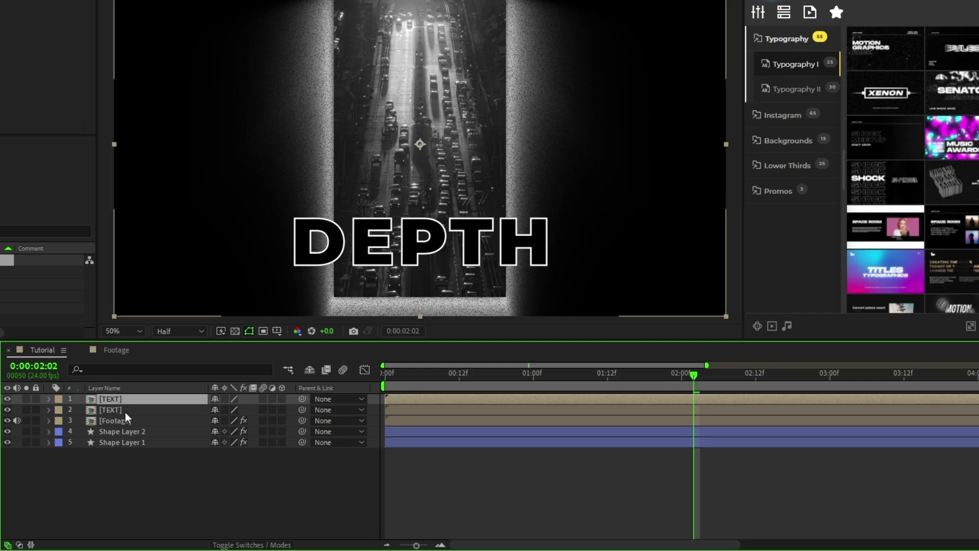
pyautogui.click(125, 411)
pyautogui.press('s')
pyautogui.click(250, 421)
pyautogui.write('9')
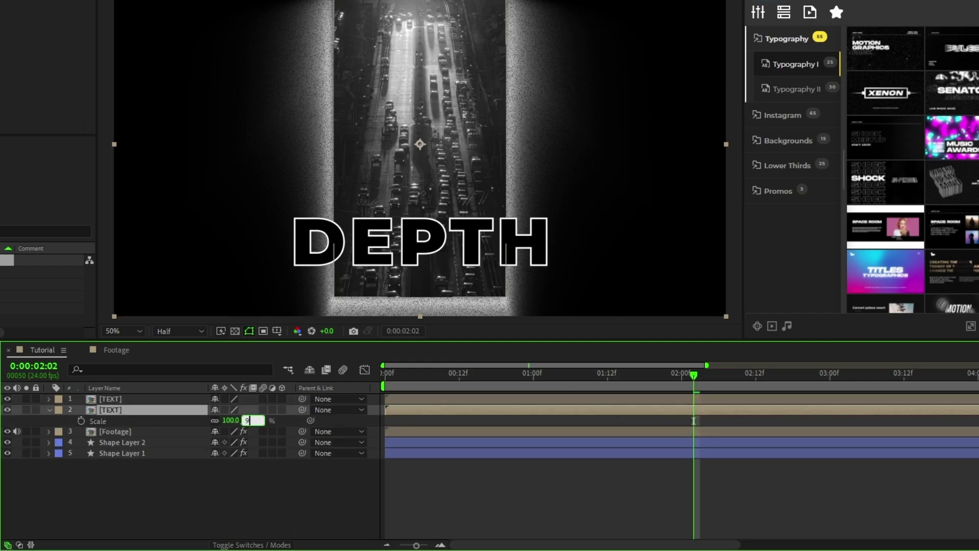
pyautogui.write('0')
pyautogui.press('Return')
# - Add three more TEXT copies scaled to 80%, 70% and 60%
pyautogui.hotkey('ctrl', 'd')
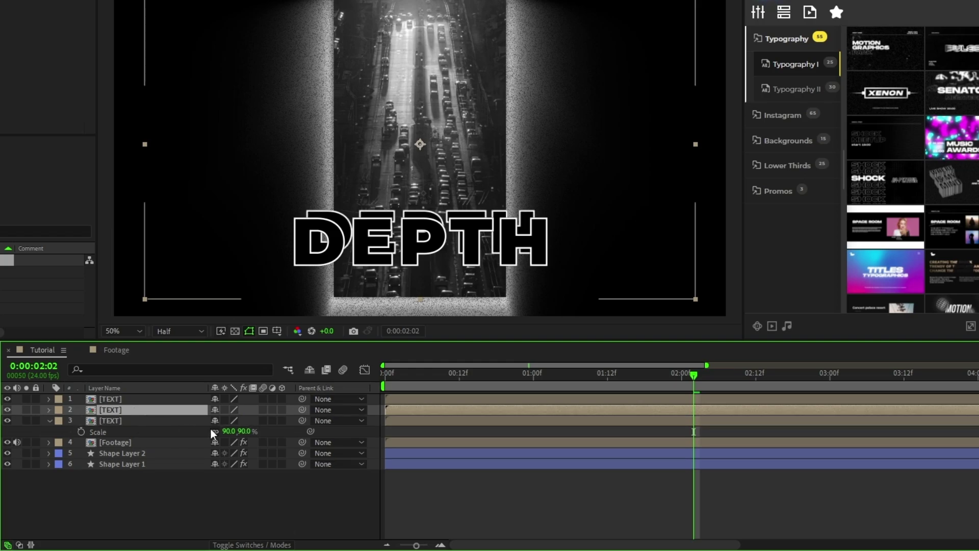
pyautogui.write('80')
pyautogui.press('Return')
pyautogui.click(151, 420)
pyautogui.hotkey('ctrl', 'd')
pyautogui.click(247, 442)
pyautogui.write('70')
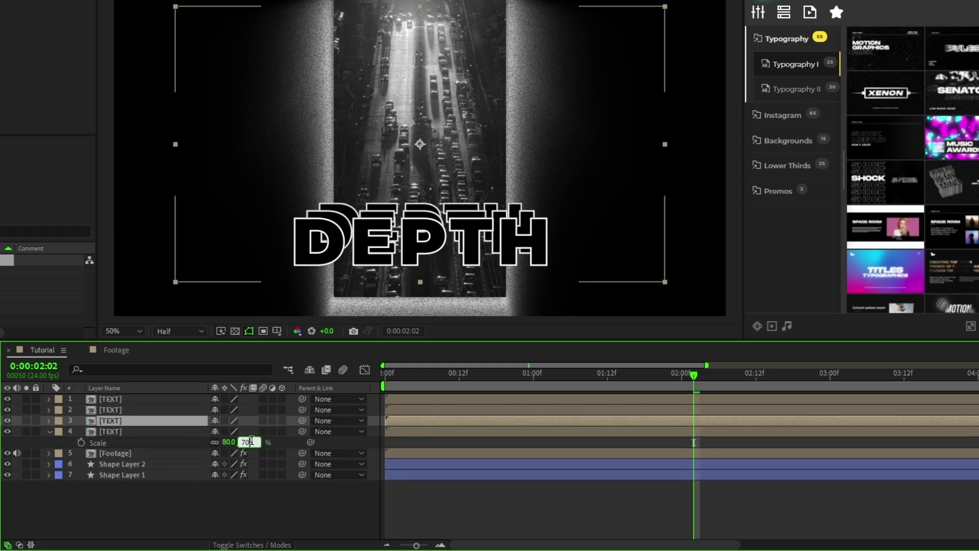
pyautogui.click(146, 432)
pyautogui.hotkey('ctrl', 'd')
pyautogui.click(245, 453)
pyautogui.write('60')
pyautogui.press('Return')
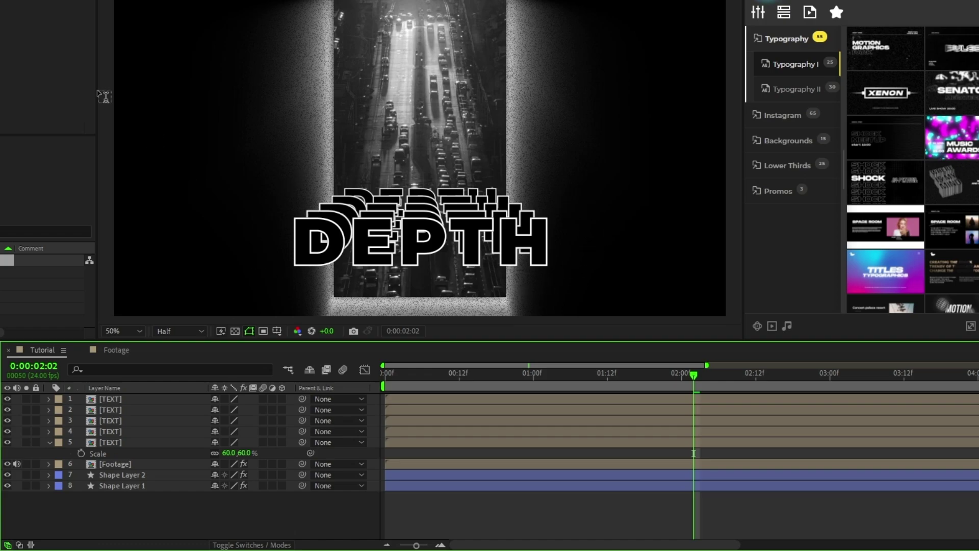
# - Duplicate the top TEXT layer, rename it TEXT LIGHT, and move it below the five copies
pyautogui.click(49, 442)
pyautogui.click(135, 398)
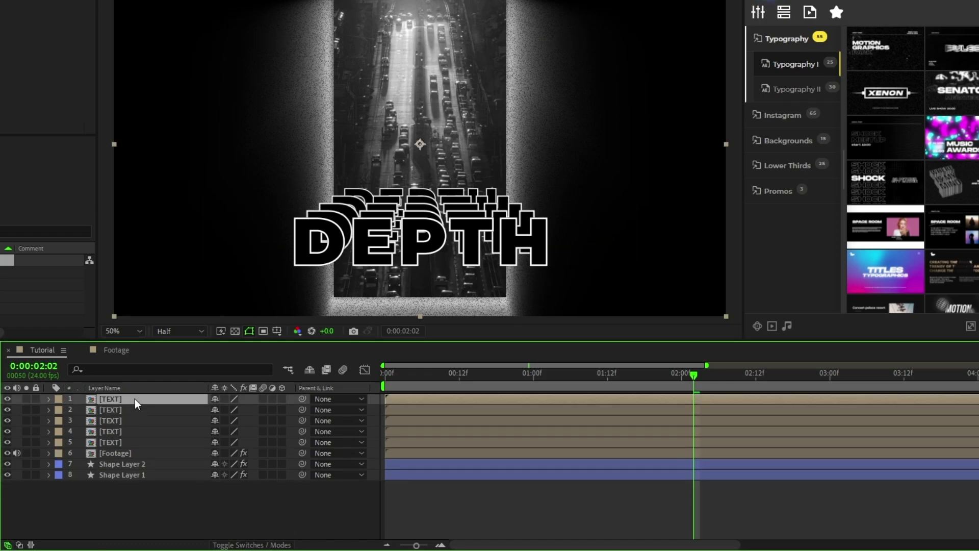
pyautogui.hotkey('ctrl', 'd')
pyautogui.press('Return')
pyautogui.write('TEXT L')
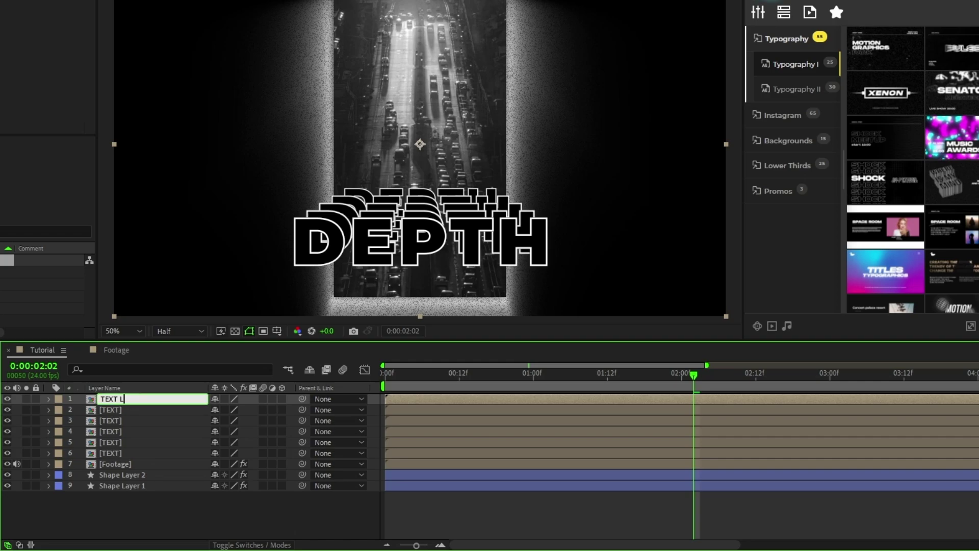
pyautogui.write('IGHT')
pyautogui.press('Return')
pyautogui.moveTo(118, 399); pyautogui.dragTo(127, 458)
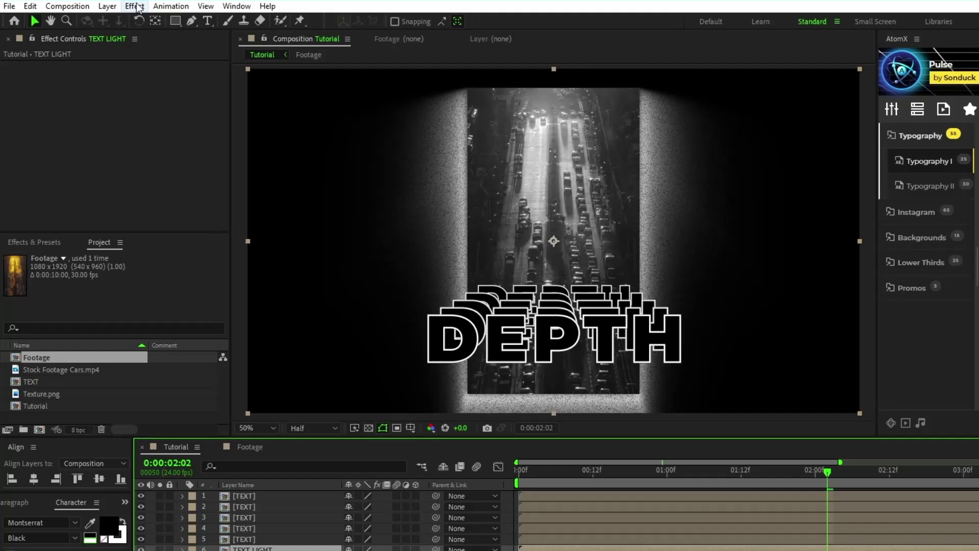
# - Apply CC Radial Fast Blur and Fill effects to TEXT LIGHT
pyautogui.click(134, 6)
pyautogui.moveTo(204, 95)
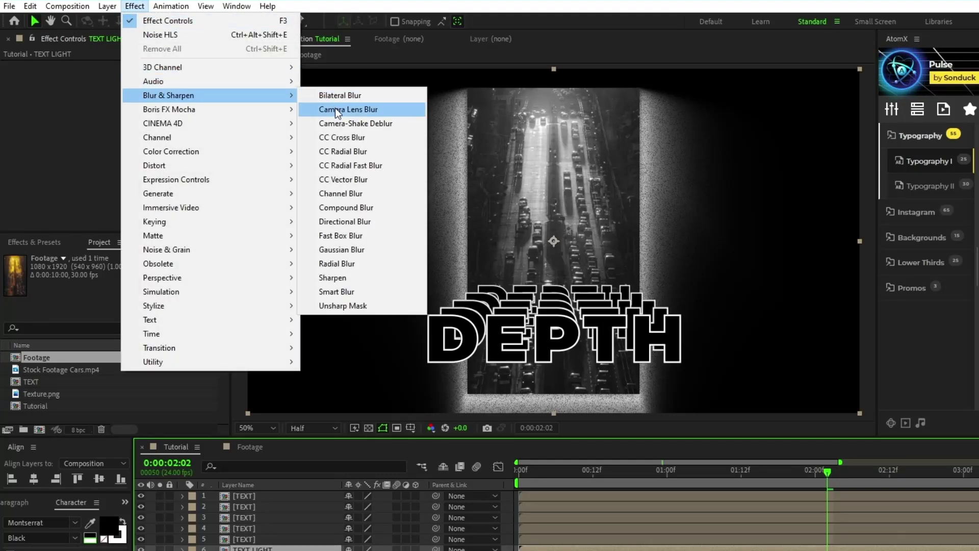
pyautogui.click(382, 166)
pyautogui.click(135, 6)
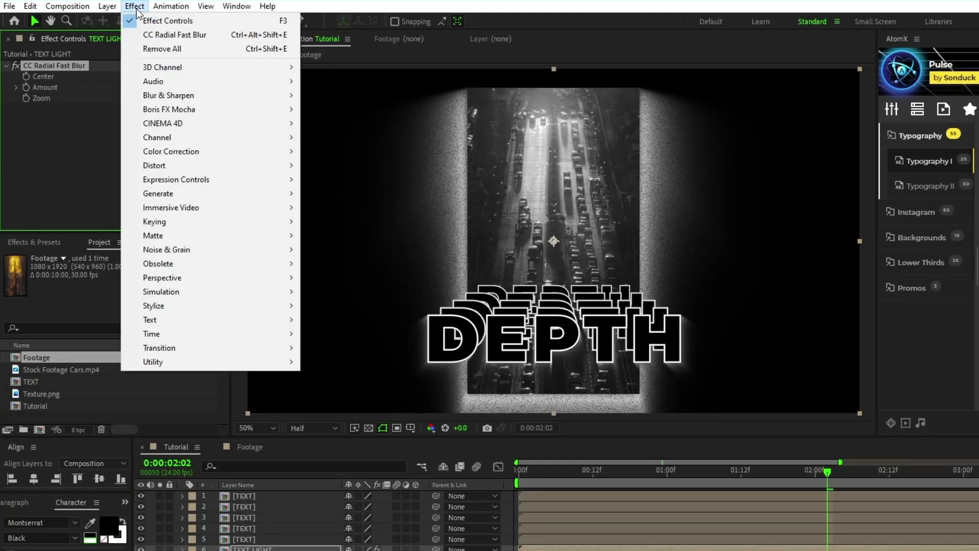
pyautogui.moveTo(204, 194)
pyautogui.click(341, 405)
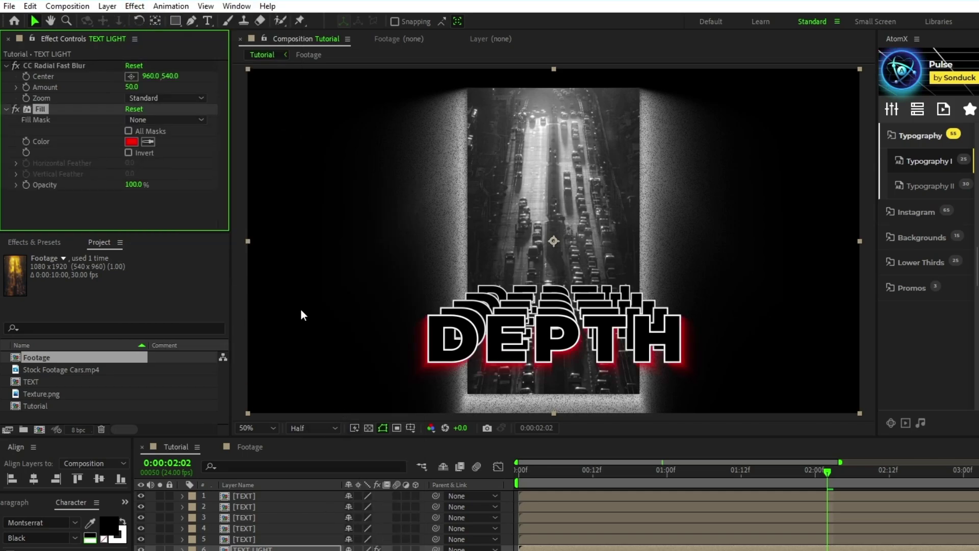
# - Set the blur Center Y to 800, Amount to 85, and the Fill colour to white
pyautogui.click(171, 76)
pyautogui.write('800')
pyautogui.press('Tab')
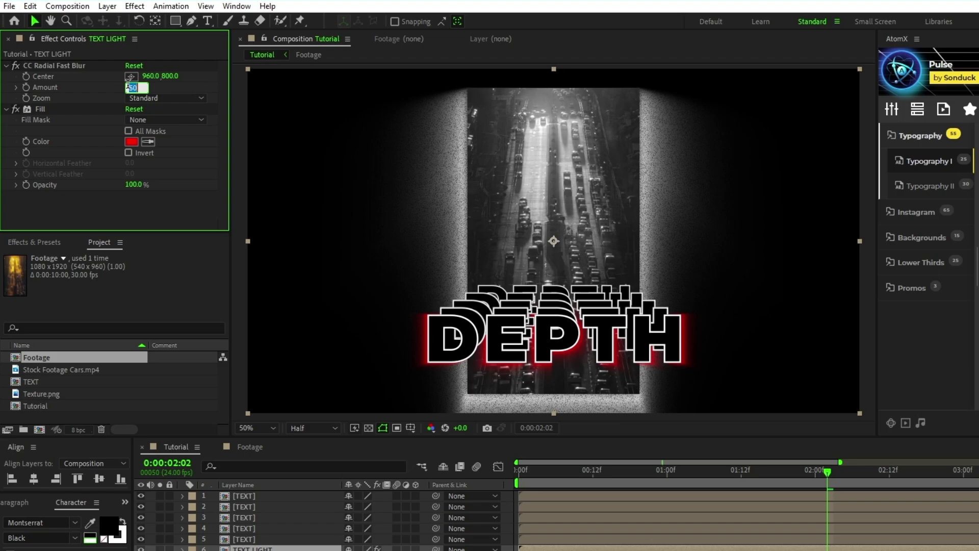
pyautogui.write('85.')
pyautogui.click(131, 141)
pyautogui.moveTo(403, 352); pyautogui.dragTo(362, 324)
pyautogui.click(658, 332)
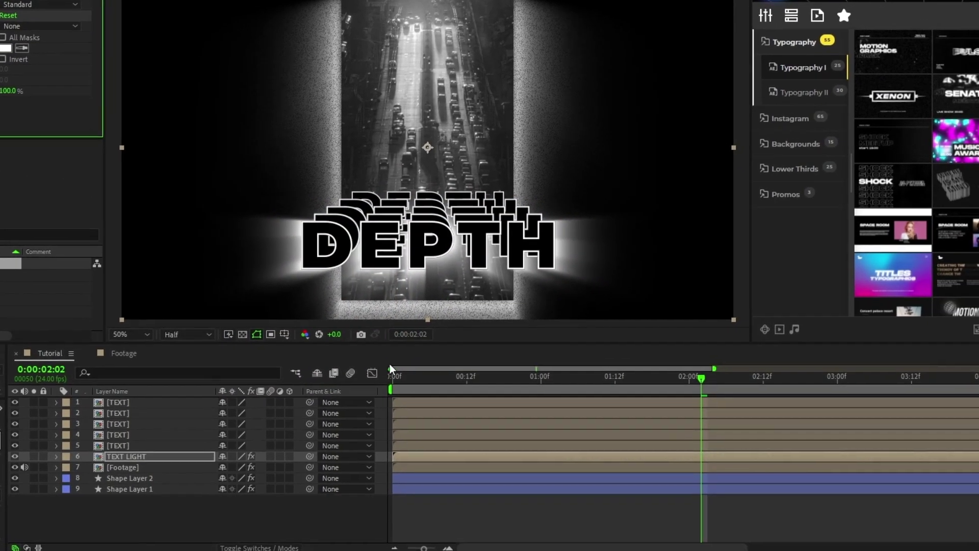
# - Offset the second and third TEXT copies to start at 10f and 20f
pyautogui.press('Home')
pyautogui.click(412, 410)
pyautogui.hotkey('shift', 'pagedown')
pyautogui.press('[')
pyautogui.click(505, 421)
pyautogui.hotkey('shift', 'pagedown')
pyautogui.press('[')
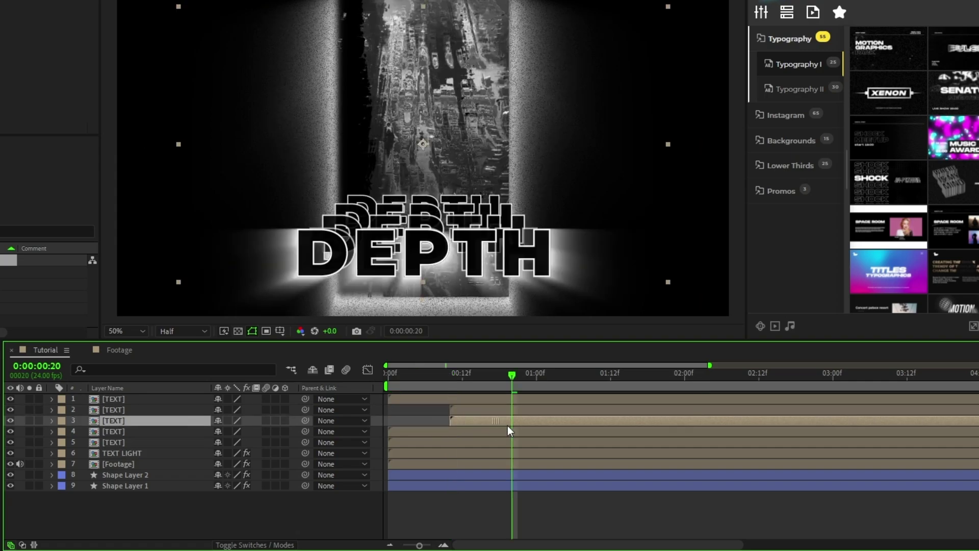
# - Start the fourth and fifth copies at 1:06 and 1:16, then preview from the start
pyautogui.hotkey('shift', 'pagedown')
pyautogui.click(638, 431)
pyautogui.press('[')
pyautogui.hotkey('shift', 'pagedown')
pyautogui.click(658, 441)
pyautogui.press('[')
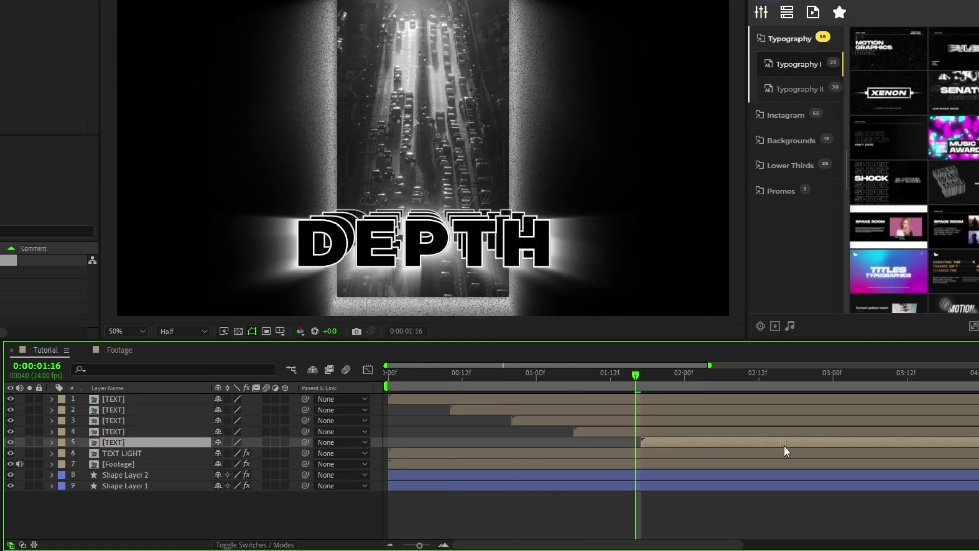
pyautogui.press('Home')
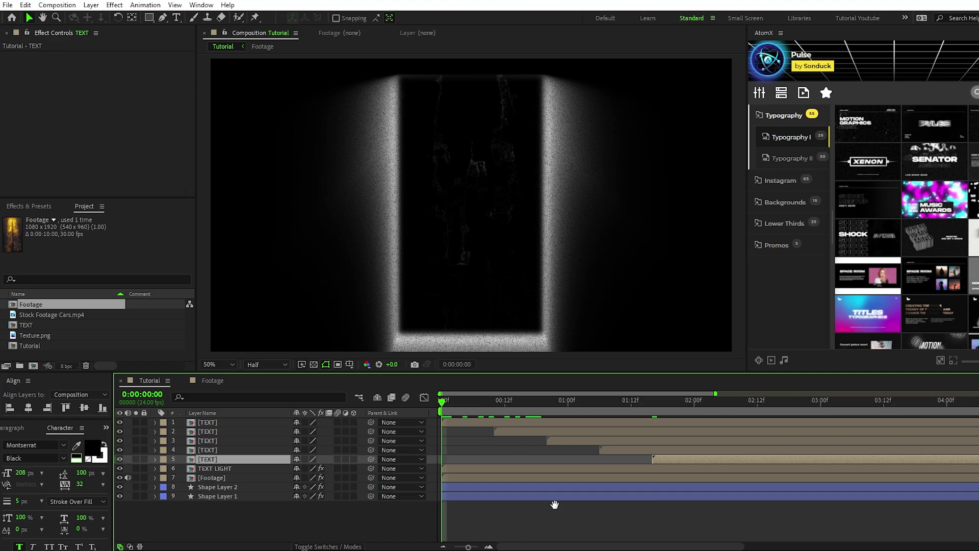
pyautogui.press('space')
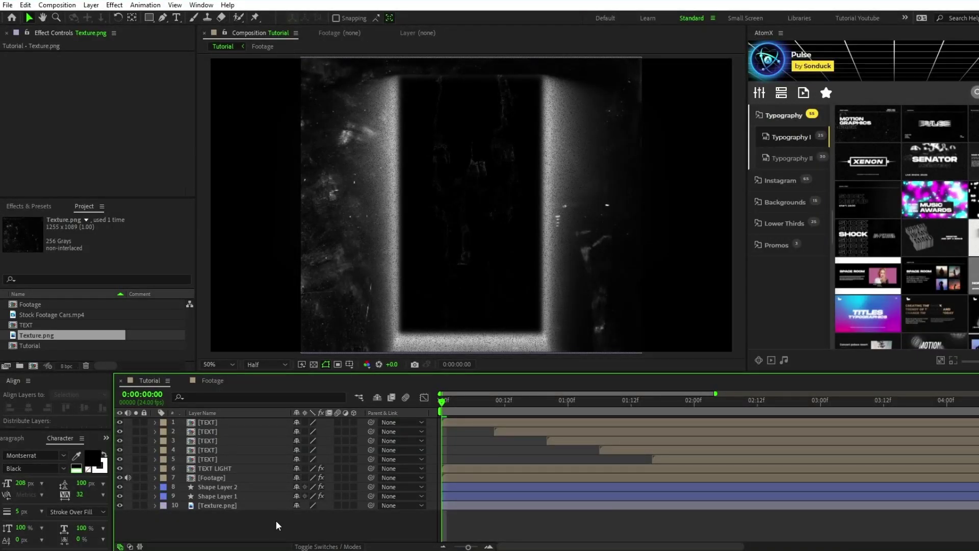
# - Select the Texture.png layer at the bottom of the Tutorial timeline
pyautogui.click(215, 506)
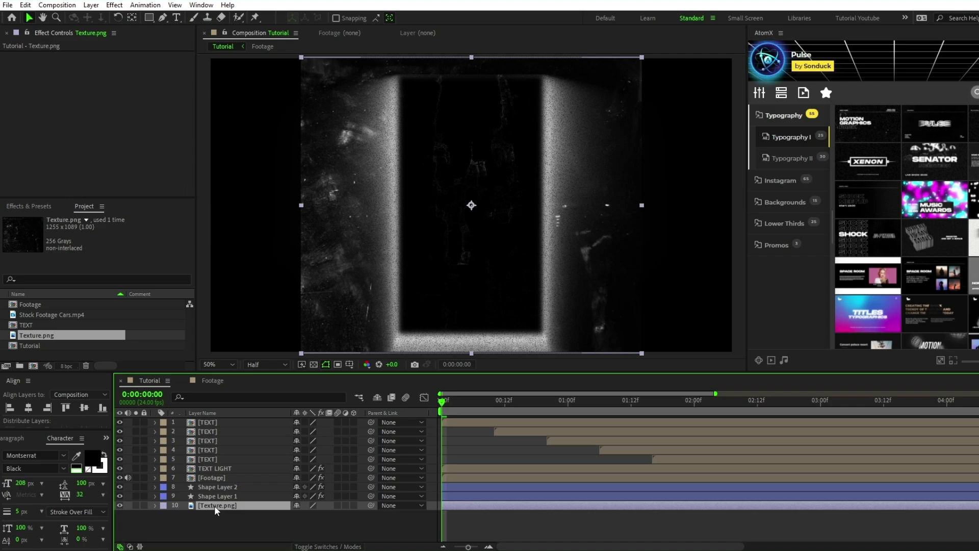
# - Scale the Texture.png layer to 300%
pyautogui.press('s')
pyautogui.click(329, 514)
pyautogui.write('3')
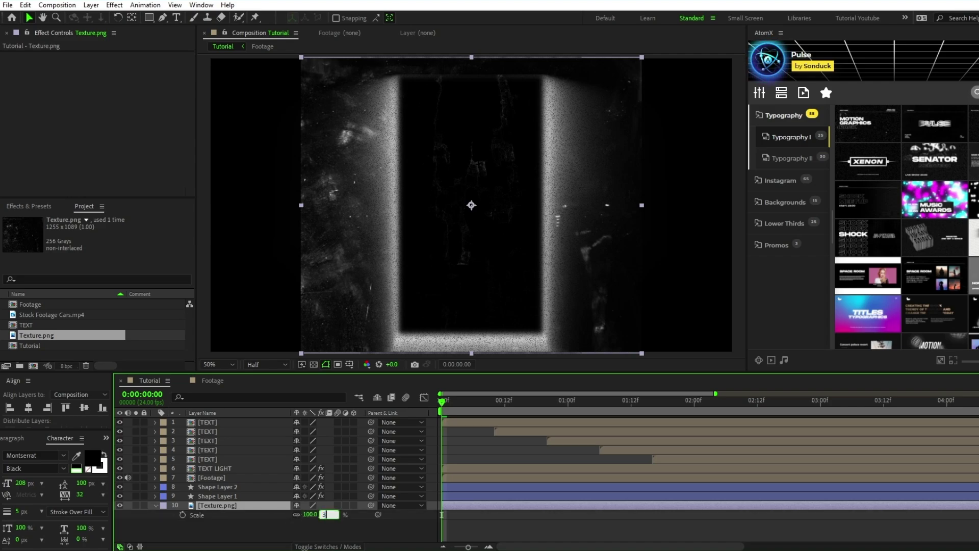
pyautogui.write('00')
pyautogui.click(337, 532)
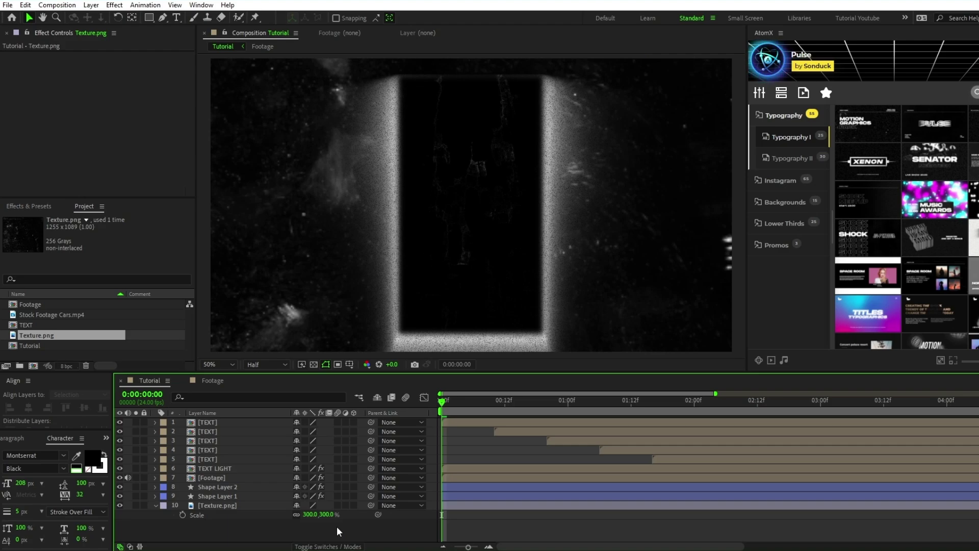
# - Add a wiggle(24,100) expression to the texture's Position and copy it
pyautogui.click(243, 506)
pyautogui.press('p')
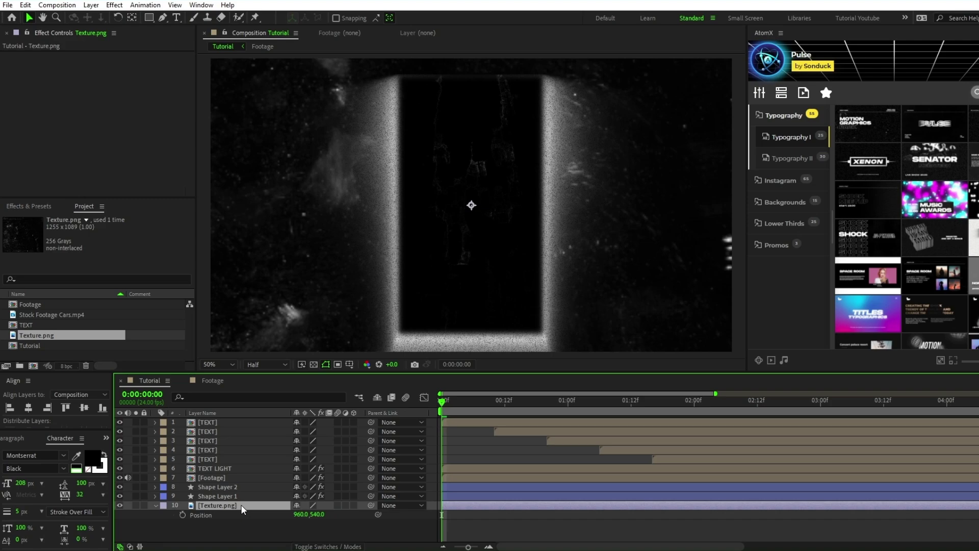
pyautogui.keyDown('alt'); pyautogui.click(182, 515); pyautogui.keyUp('alt')
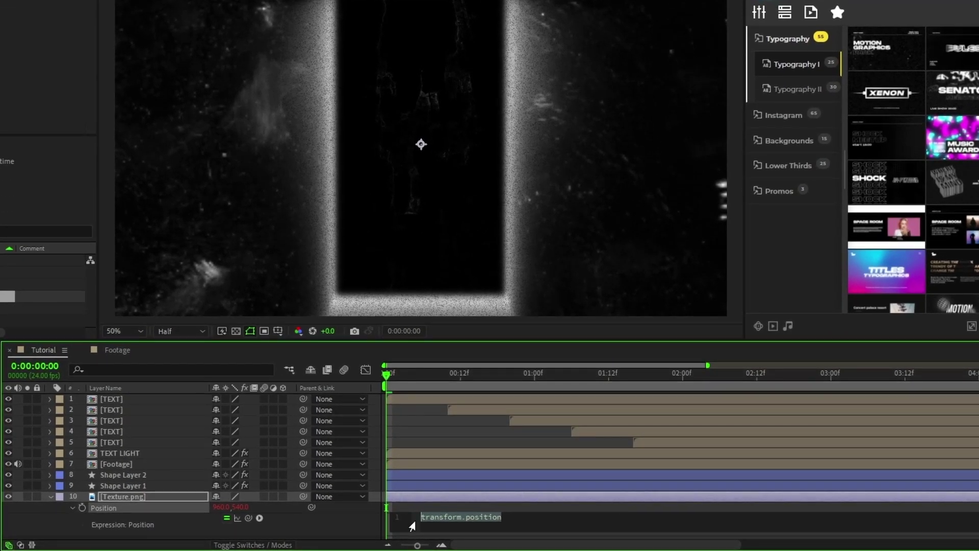
pyautogui.write('wiggle()')
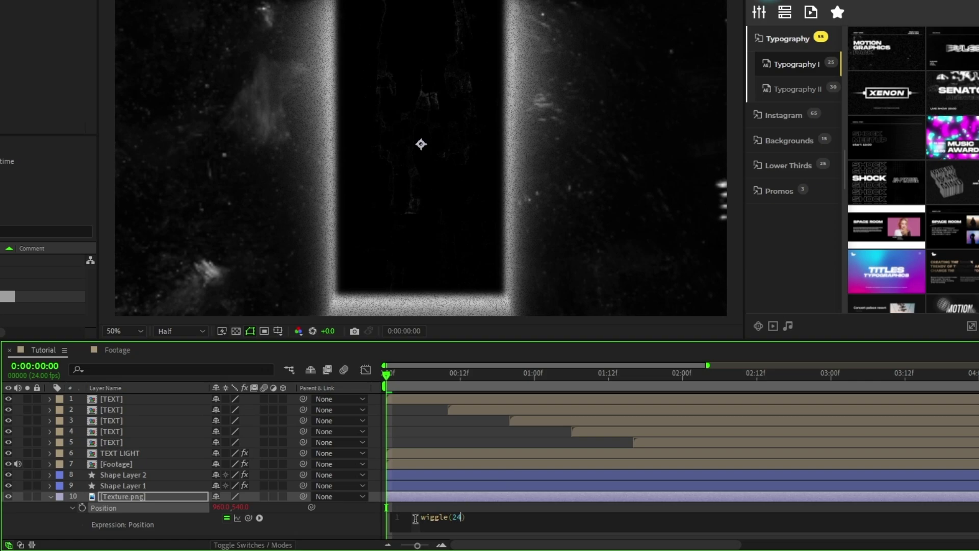
pyautogui.write('24,100')
pyautogui.hotkey('ctrl', 'a')
pyautogui.hotkey('ctrl', 'c')
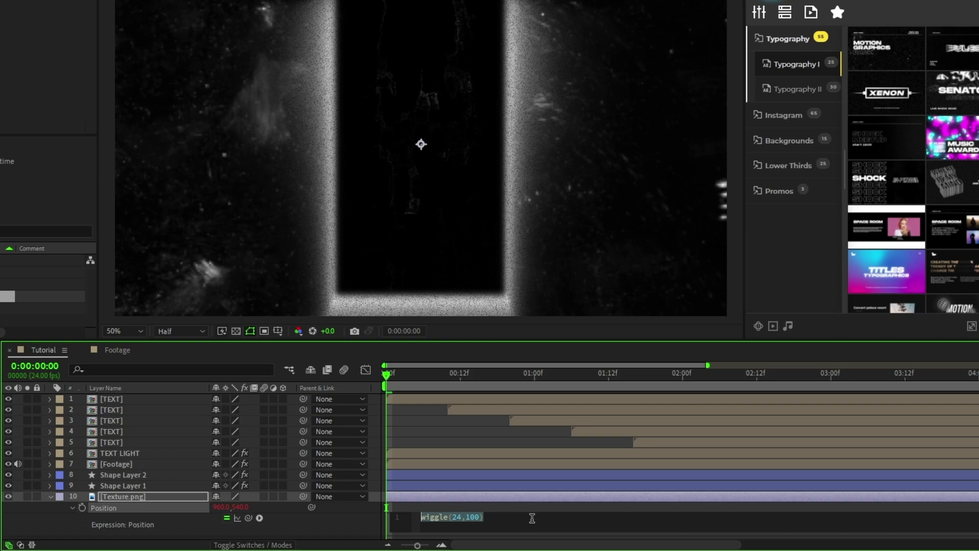
pyautogui.click(131, 497)
# - Paste the wiggle expression into the texture's Rotation and preview the jittering result
pyautogui.press('r')
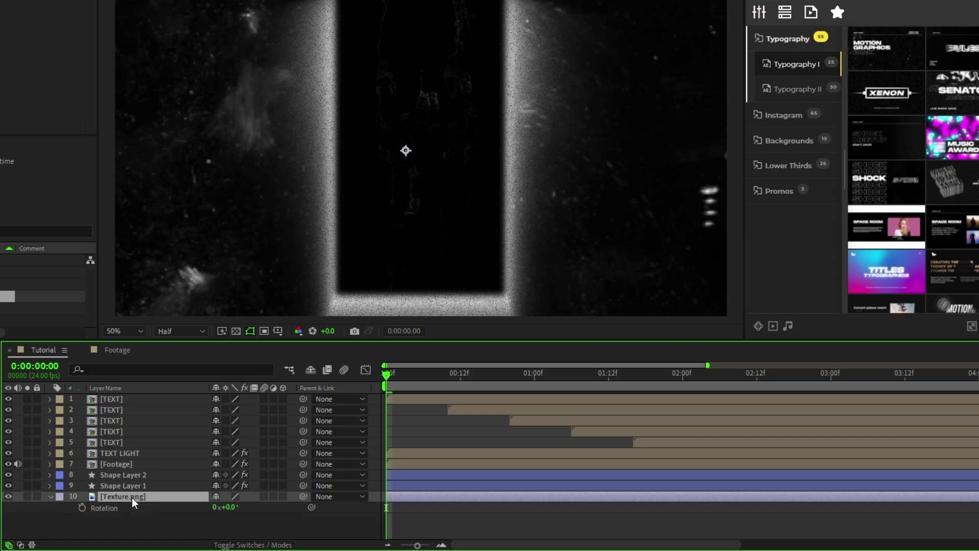
pyautogui.keyDown('alt'); pyautogui.click(82, 508); pyautogui.keyUp('alt')
pyautogui.hotkey('ctrl', 'v')
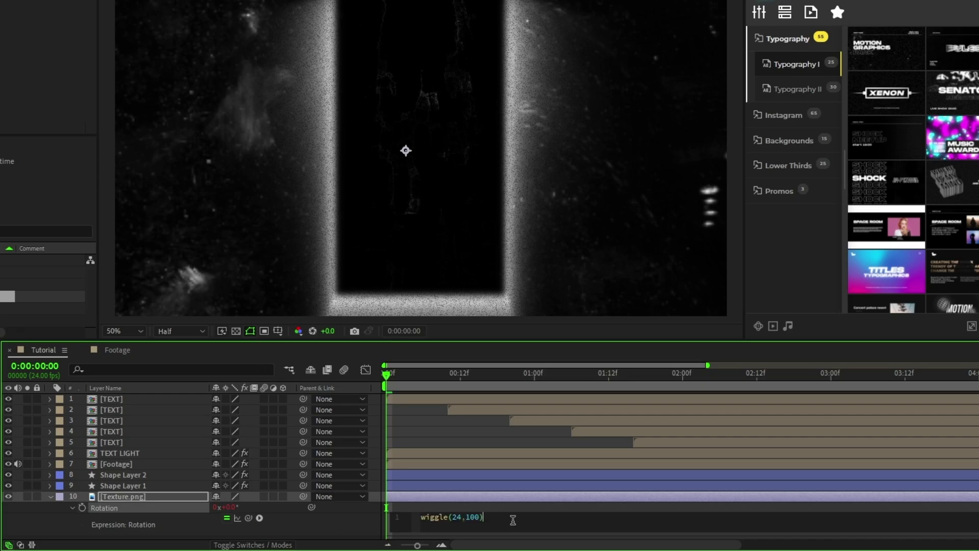
pyautogui.click(50, 496)
pyautogui.click(428, 410)
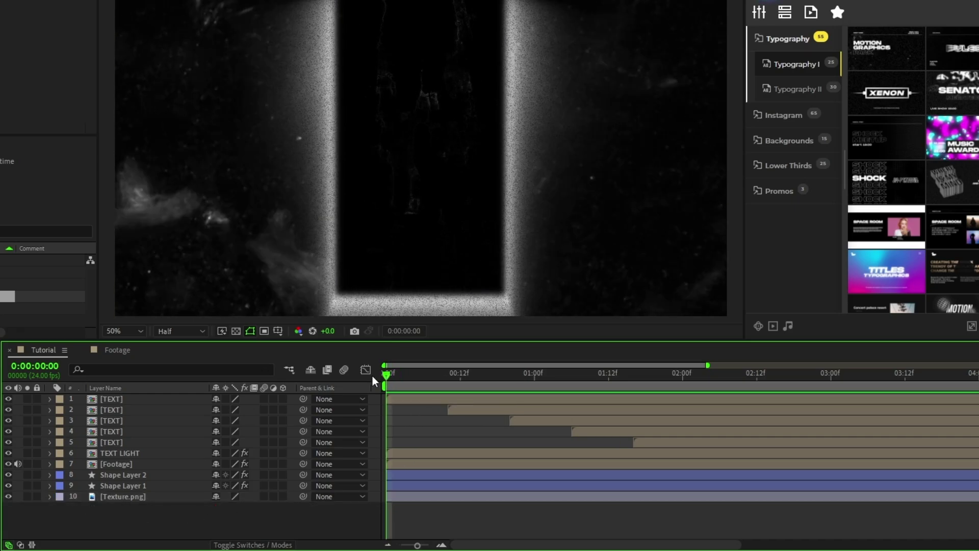
pyautogui.press('space')
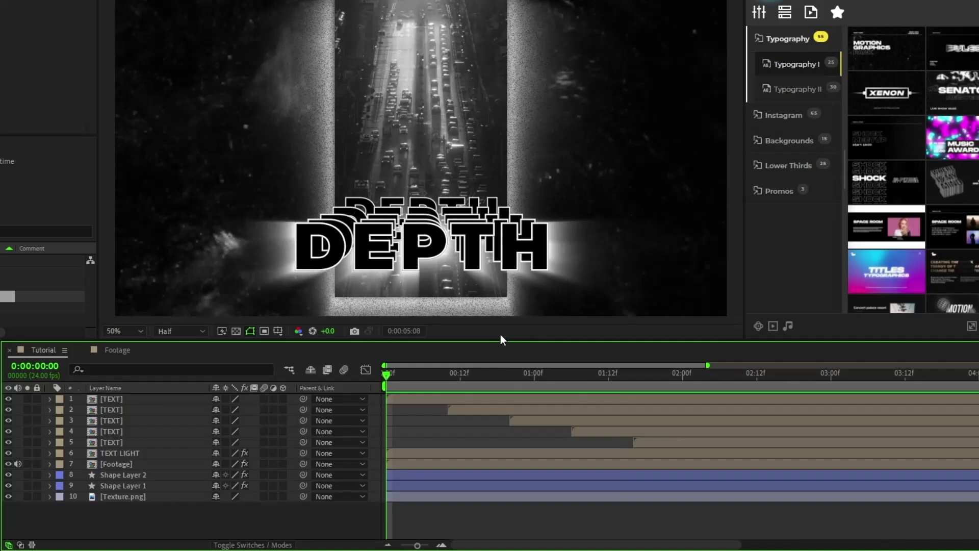
pyautogui.press('space')
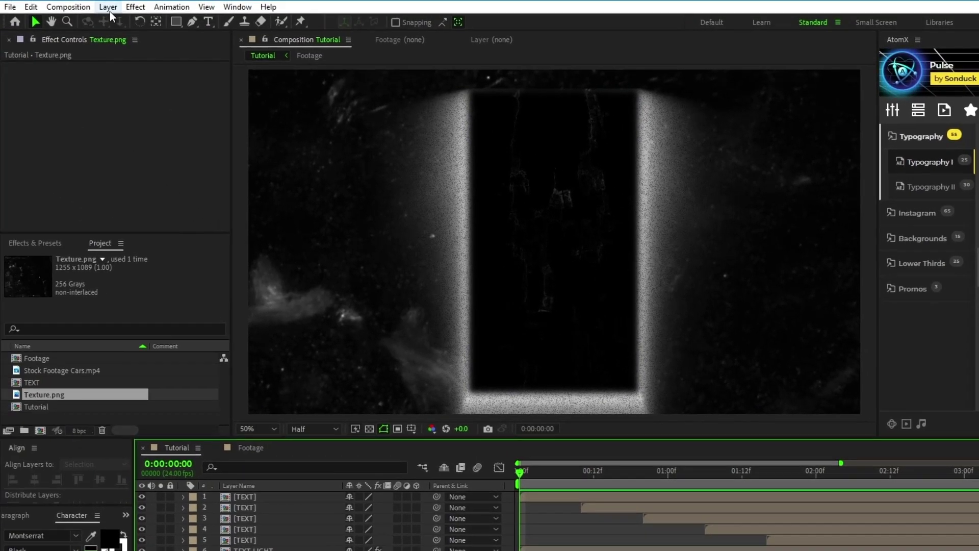
# - Create a new adjustment layer and place it just above Texture.png
pyautogui.click(108, 8)
pyautogui.moveTo(197, 24)
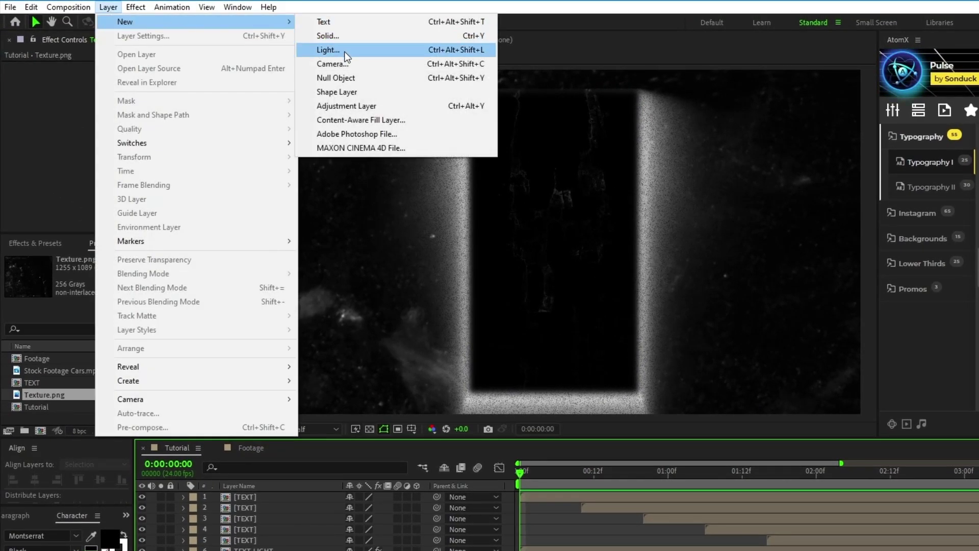
pyautogui.click(381, 105)
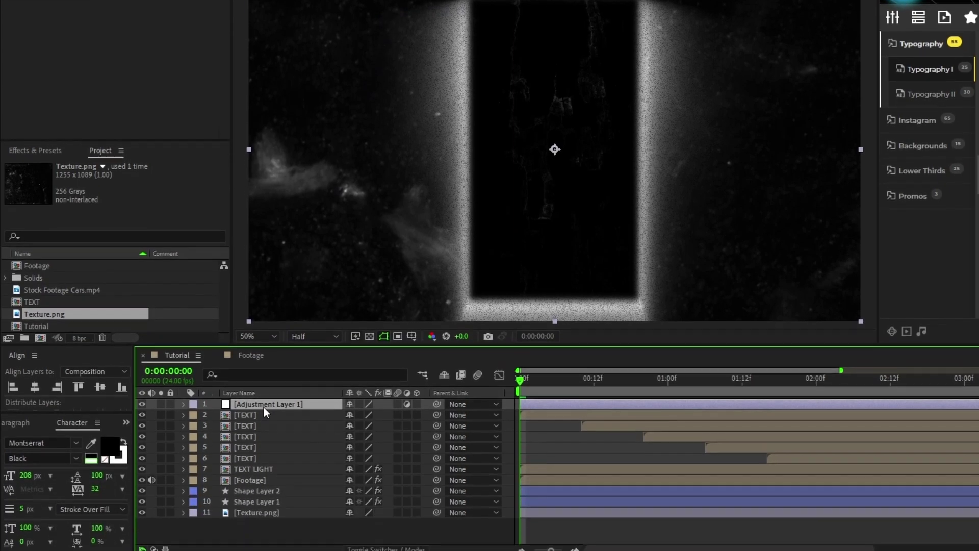
pyautogui.moveTo(264, 497); pyautogui.dragTo(265, 532)
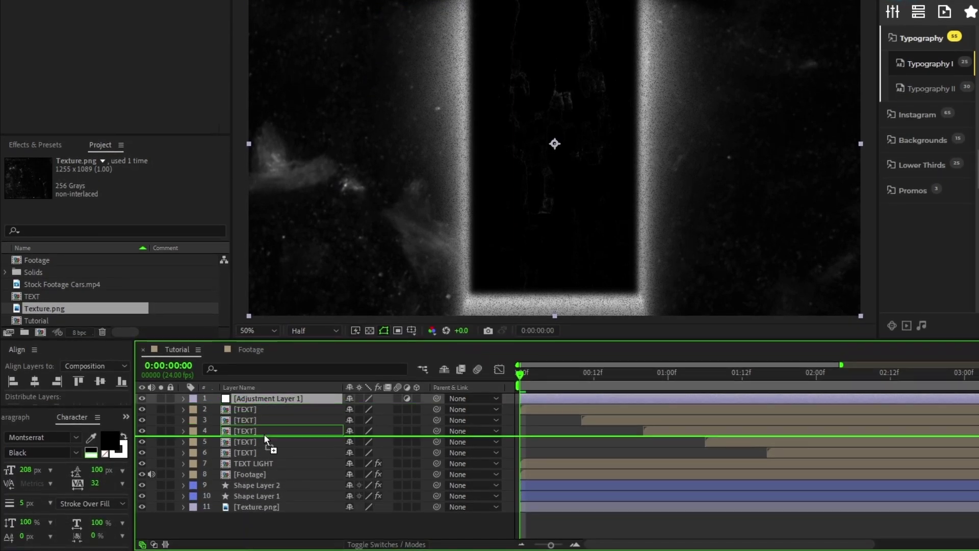
pyautogui.moveTo(264, 434); pyautogui.dragTo(254, 502)
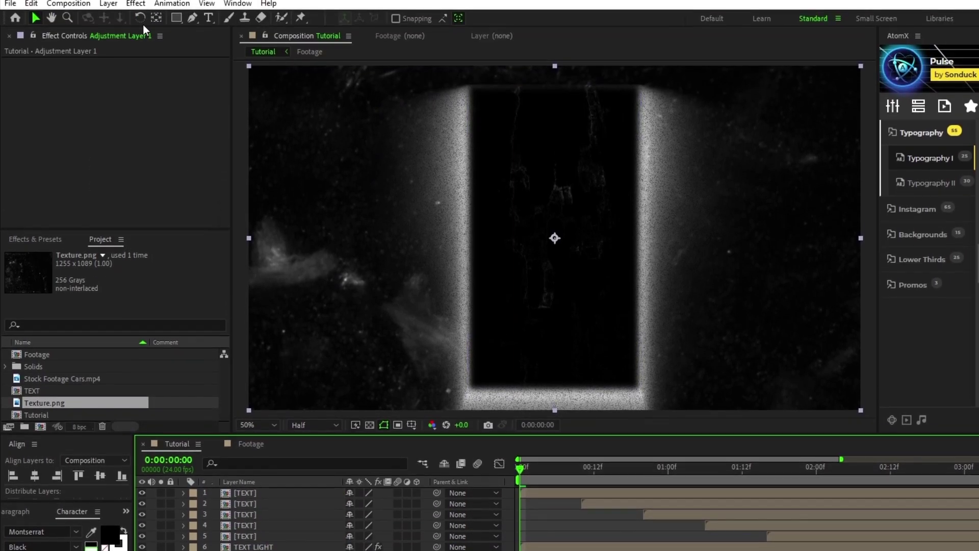
# - Apply Posterize Time at a 6 fps frame rate and preview the choppier texture
pyautogui.click(135, 5)
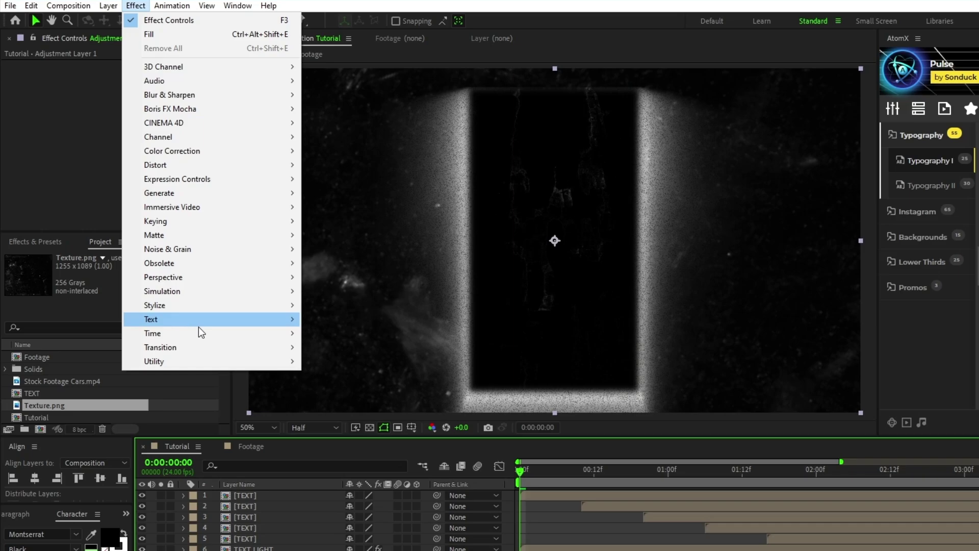
pyautogui.moveTo(201, 332)
pyautogui.click(338, 372)
pyautogui.click(132, 76)
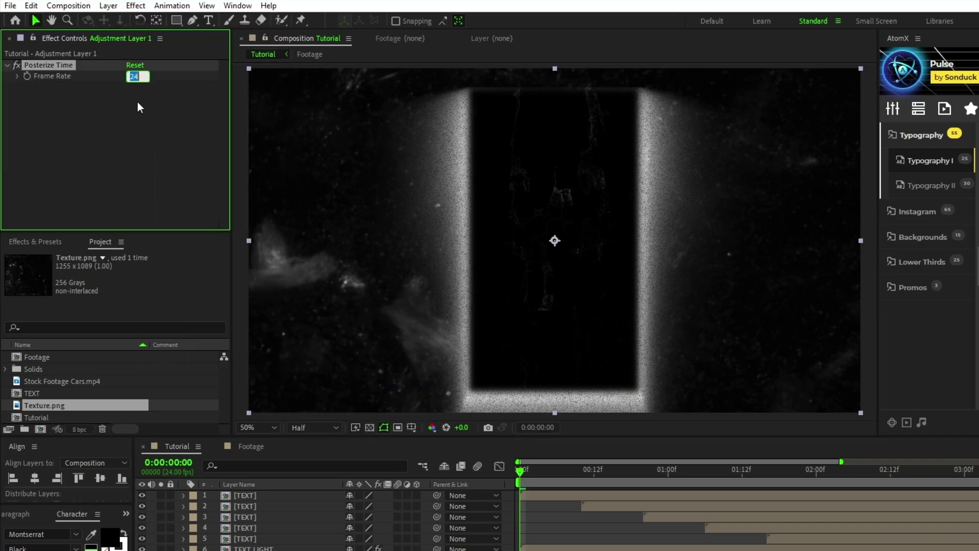
pyautogui.write('6')
pyautogui.press('Return')
pyautogui.click(544, 479)
pyautogui.press('space')
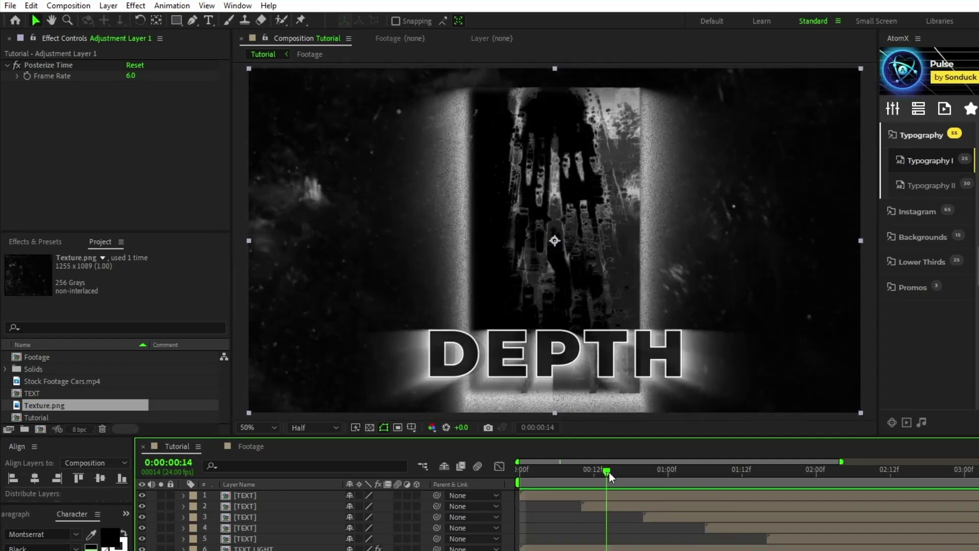
pyautogui.press('space')
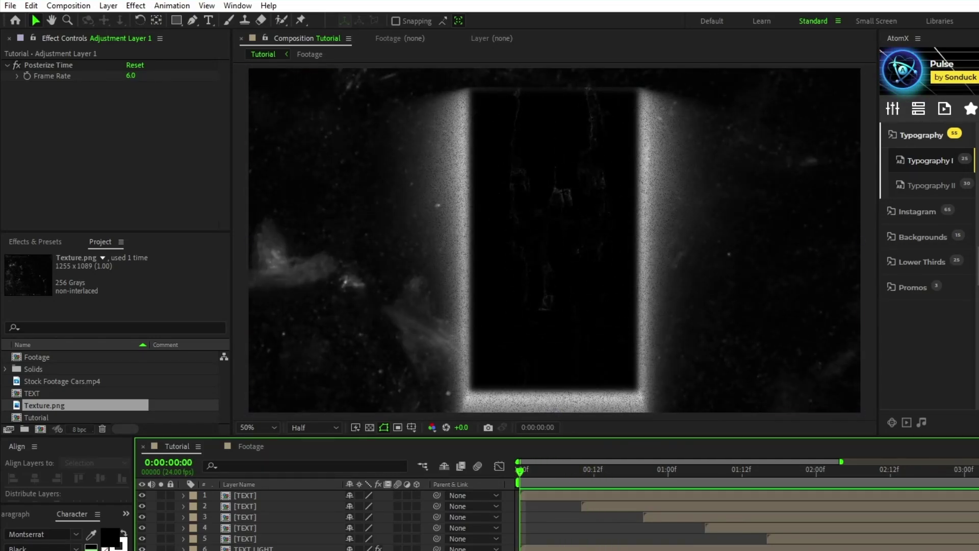
# - Create a new adjustment layer at the top of the stack
pyautogui.click(108, 6)
pyautogui.moveTo(131, 18)
pyautogui.click(343, 98)
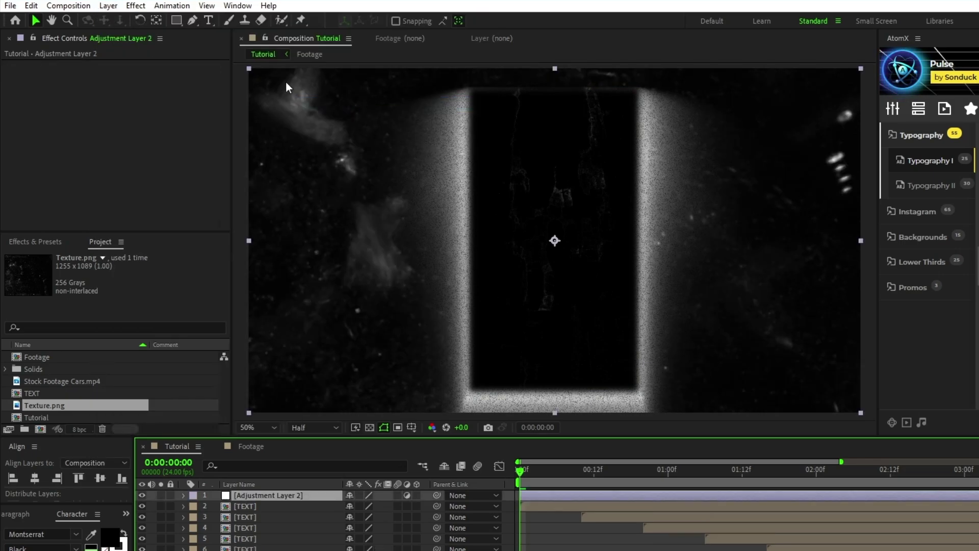
# - Apply Noise at 15% with Use Color Noise turned off
pyautogui.click(136, 5)
pyautogui.moveTo(276, 249)
pyautogui.click(350, 333)
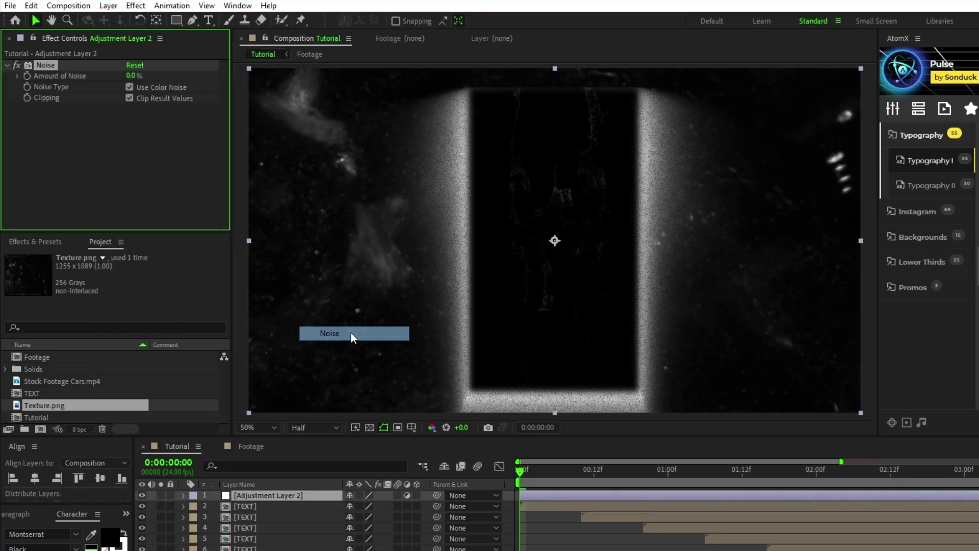
pyautogui.click(133, 76)
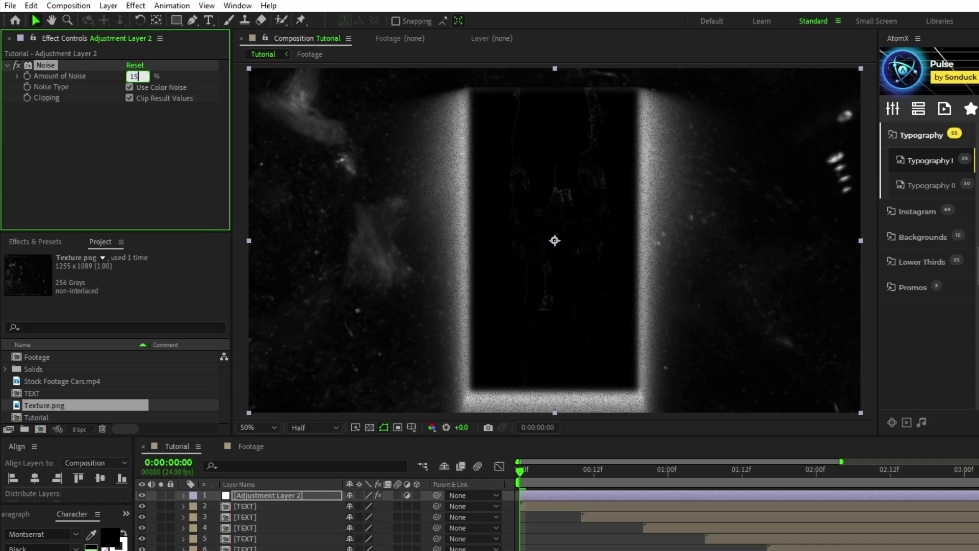
pyautogui.press('Return')
pyautogui.click(129, 88)
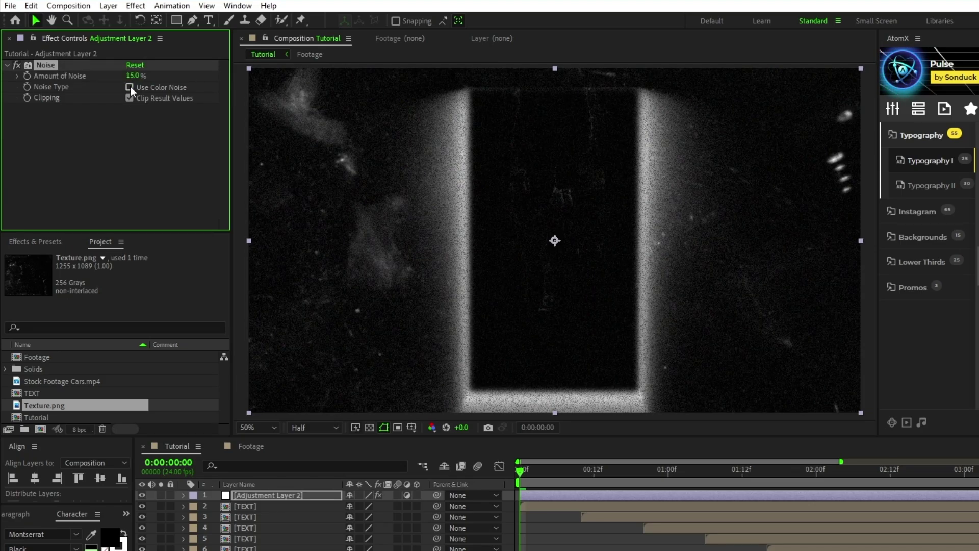